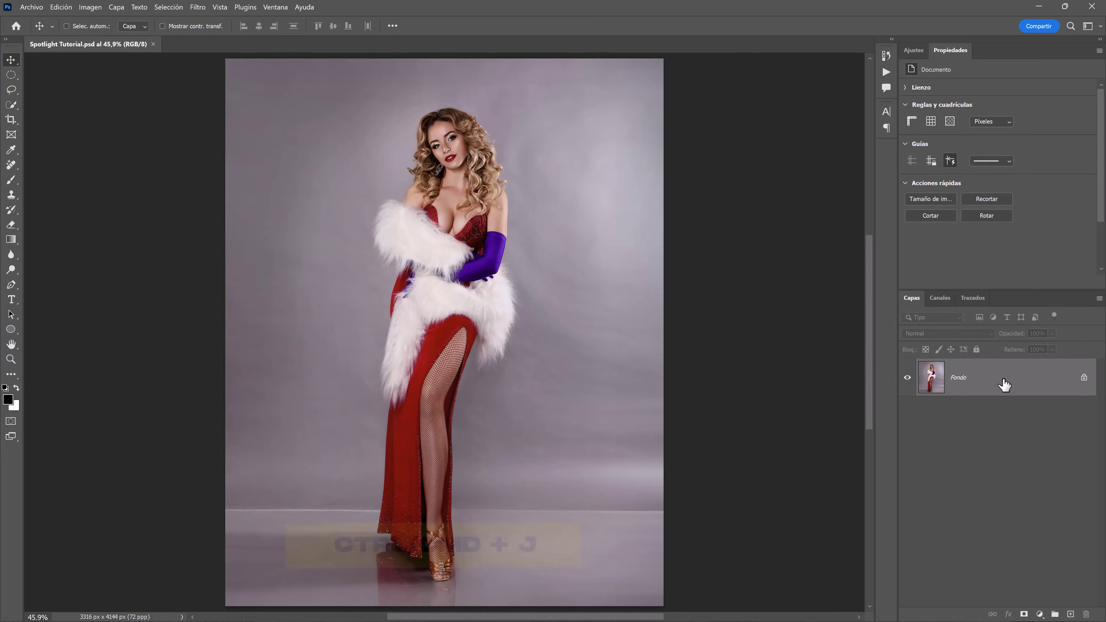
# Step: Duplicate the background photo and rename the copy 'Fondo' above the original
pyautogui.hotkey('ctrl', 'j')
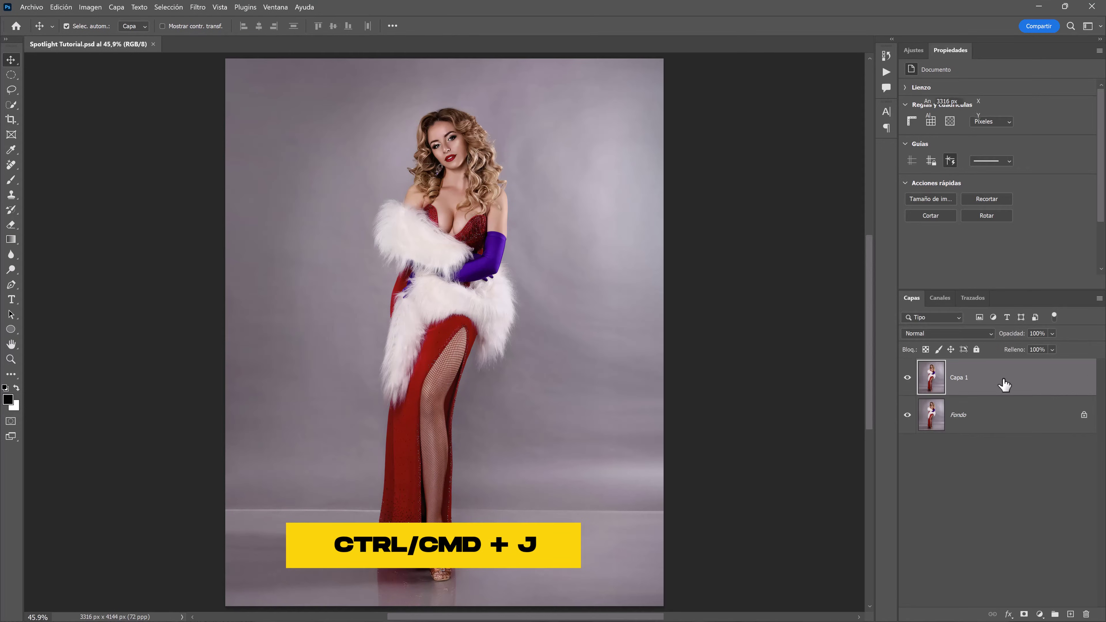
pyautogui.doubleClick(959, 377)
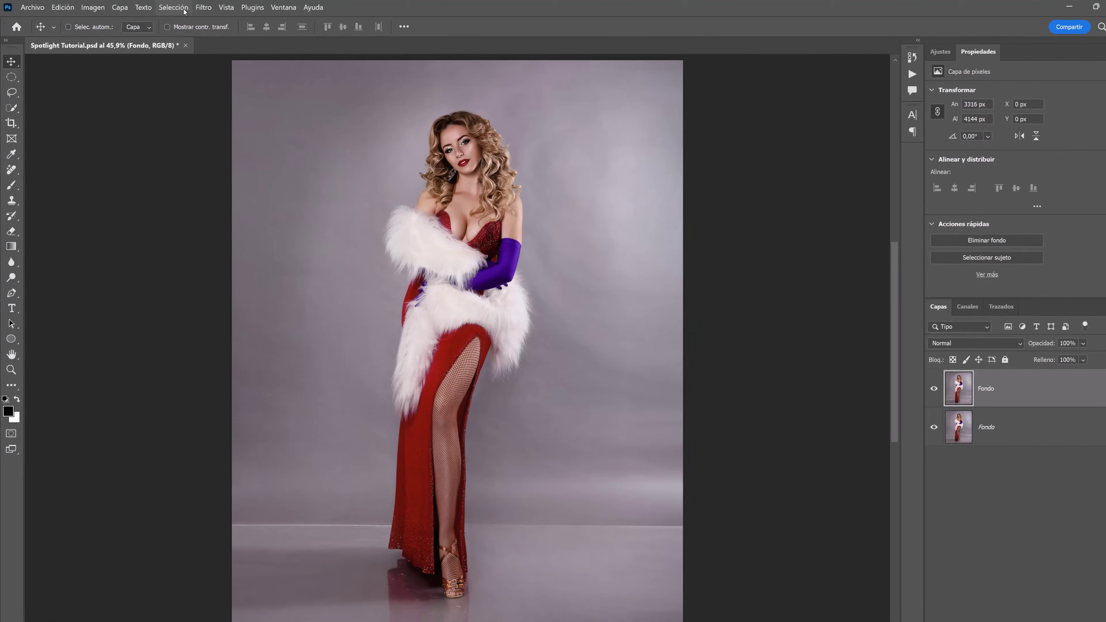
# Step: Auto-select the woman with Selección > Sujeto and enter Seleccionar y aplicar máscara
pyautogui.click(168, 7)
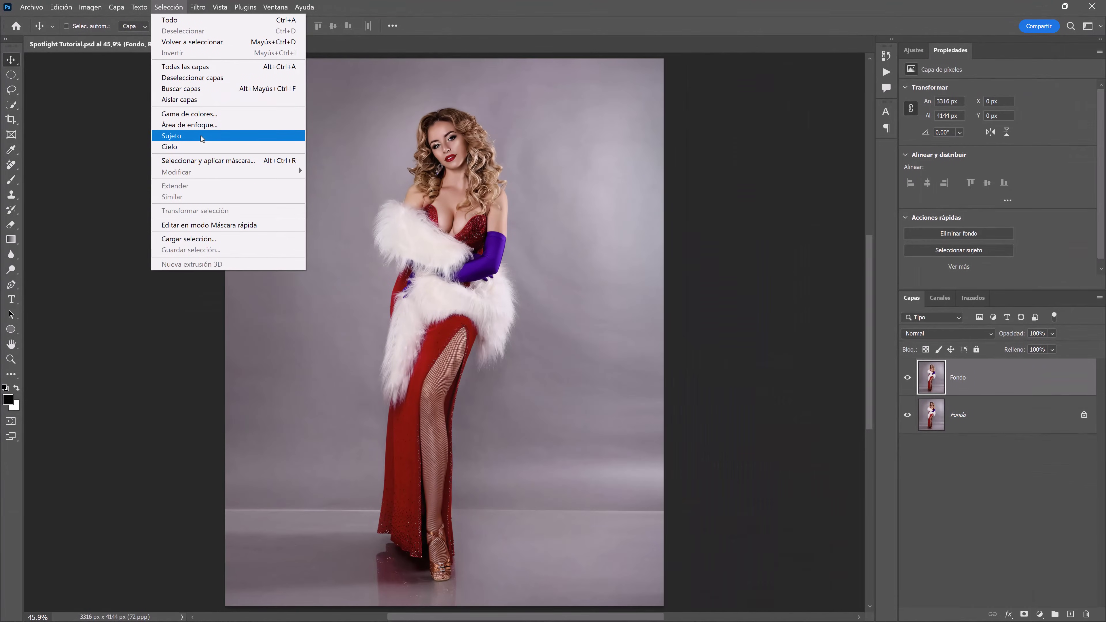
pyautogui.click(201, 137)
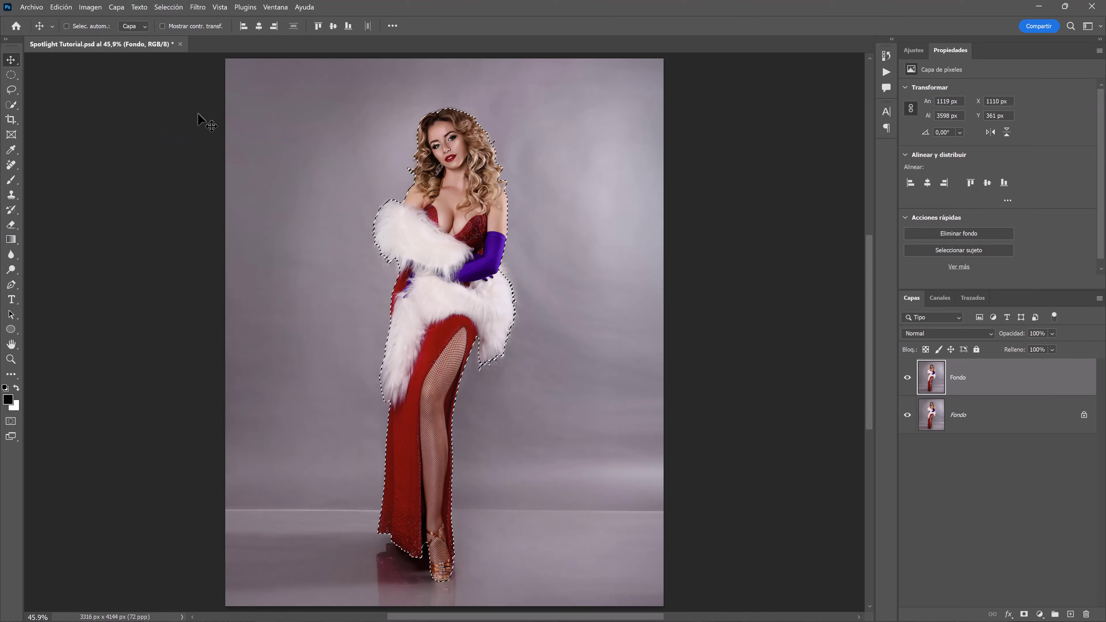
pyautogui.click(171, 8)
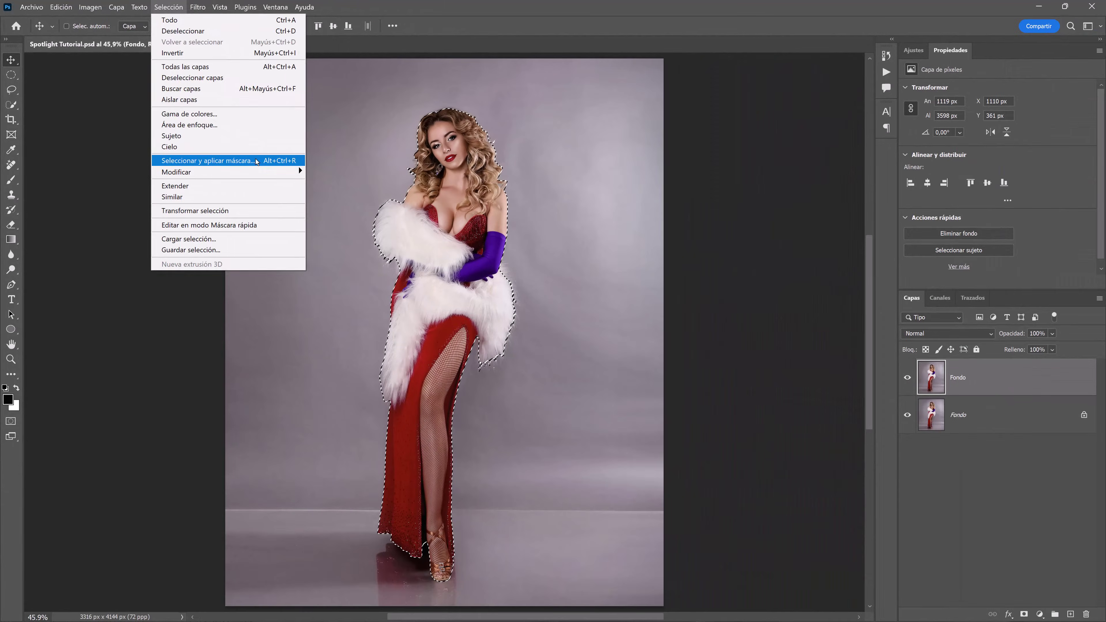
pyautogui.click(356, 224)
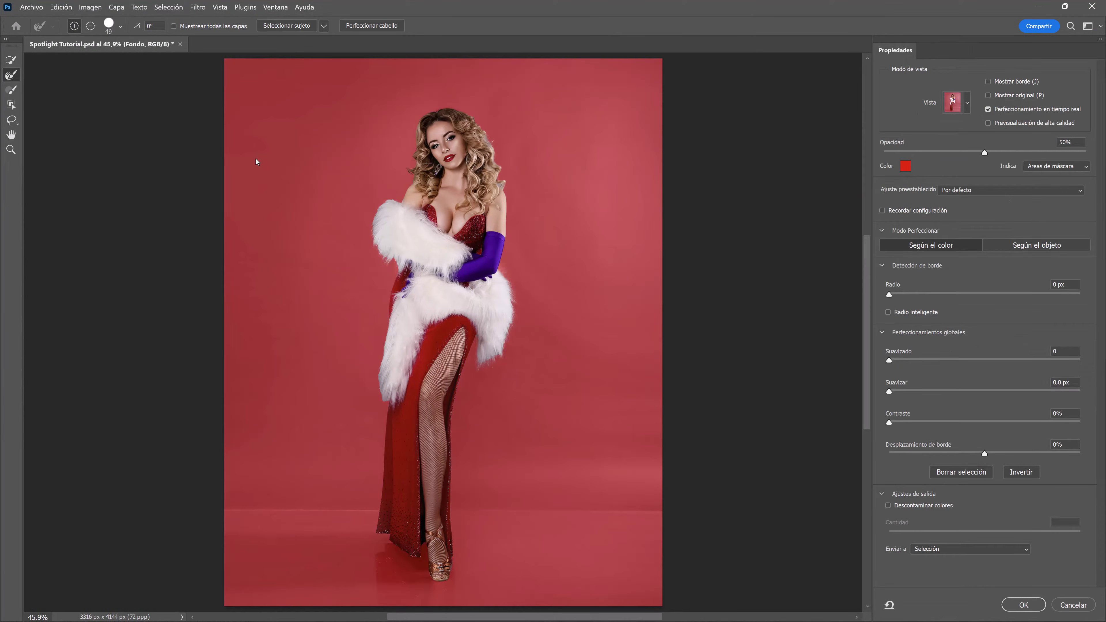
pyautogui.click(20, 75)
# Step: Refine the edges around her hair and output the result as a selection
pyautogui.scroll(3, 371, 213)
pyautogui.scroll(1, 370, 212)
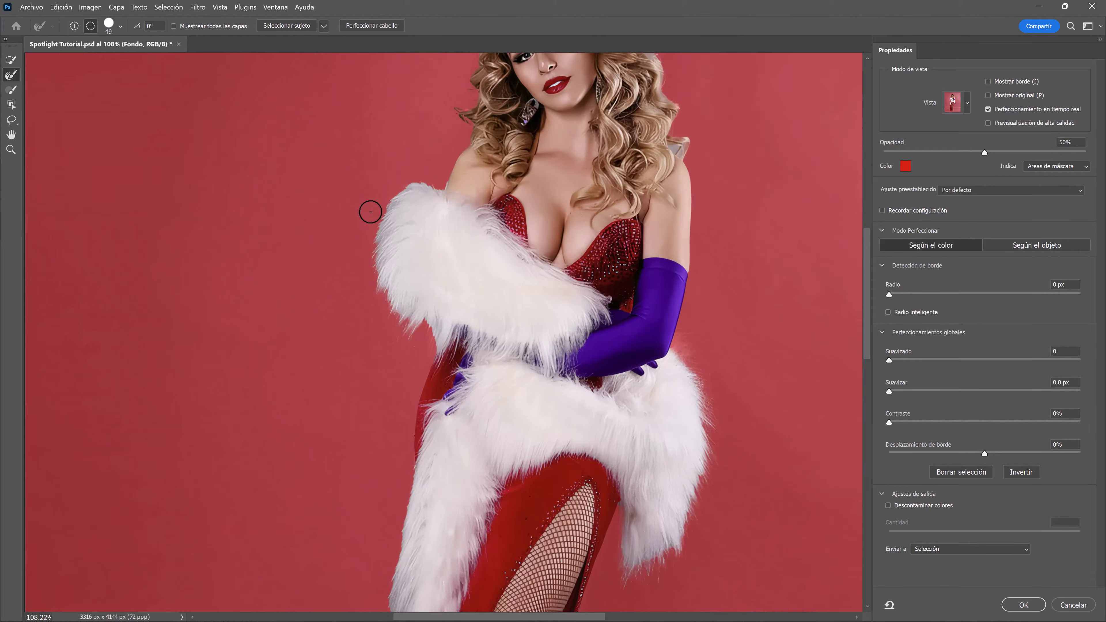
pyautogui.scroll(1, 372, 215)
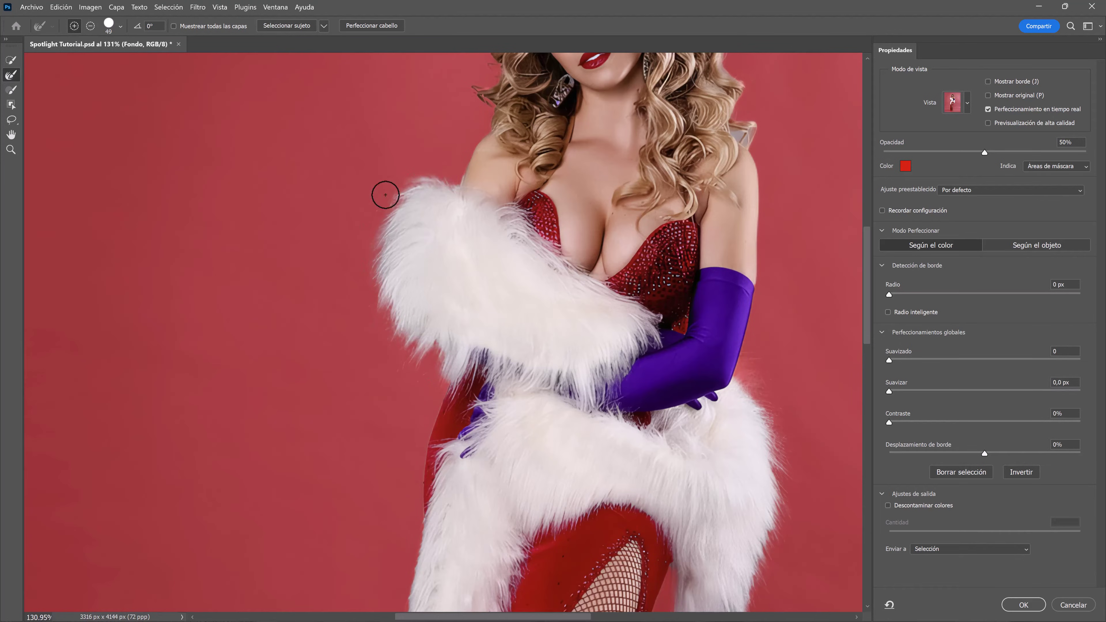
pyautogui.scroll(4, 372, 200)
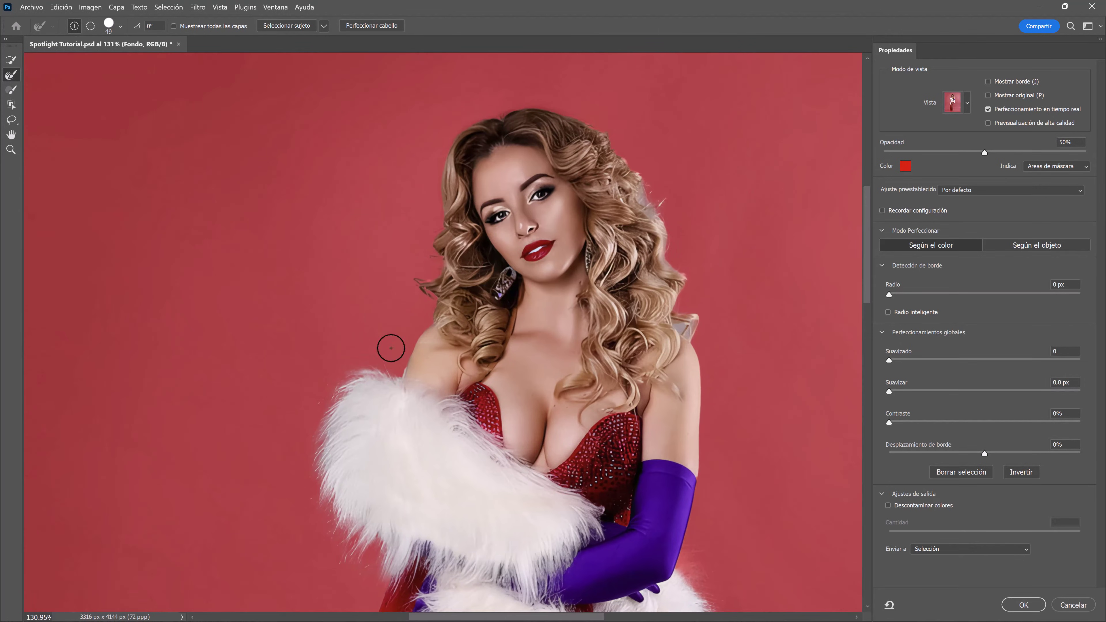
pyautogui.scroll(-7, 685, 326)
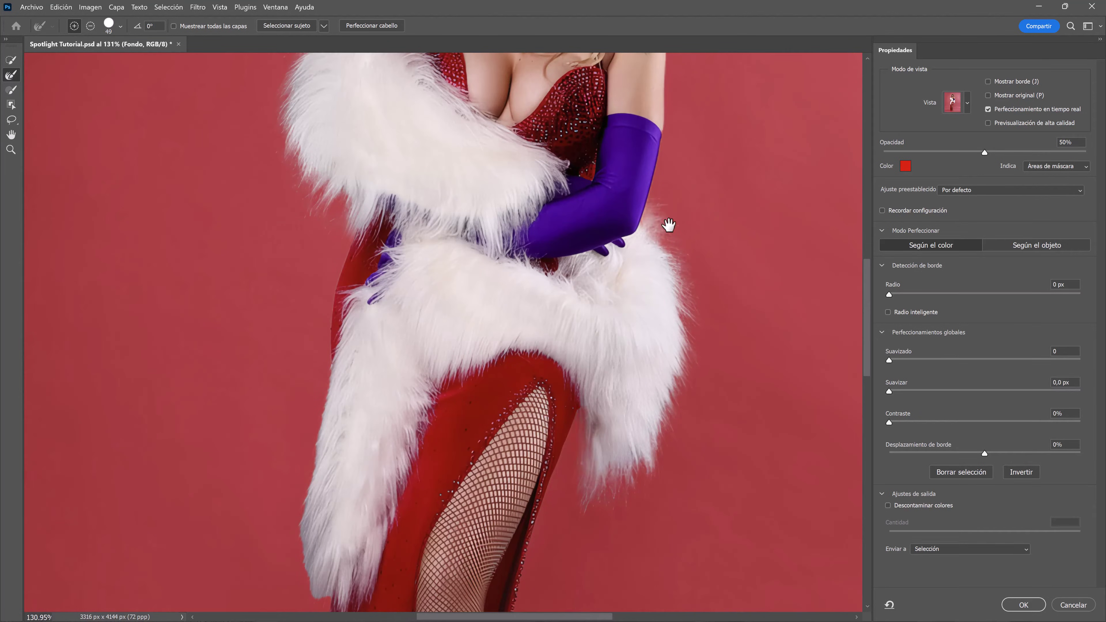
pyautogui.scroll(-4, 669, 225)
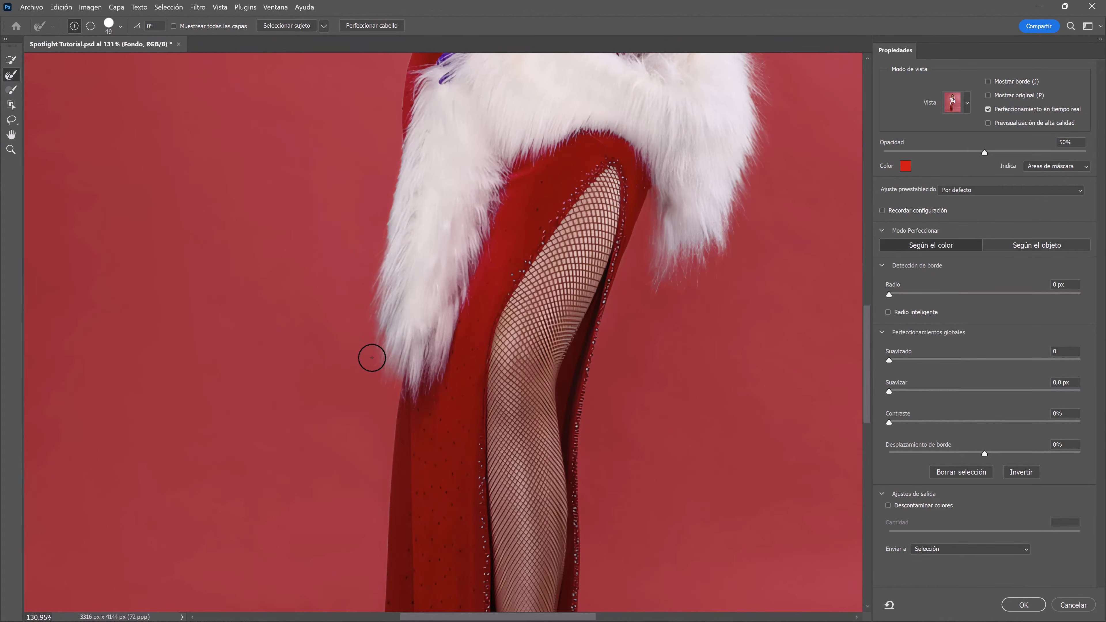
pyautogui.hotkey('ctrl', '0')
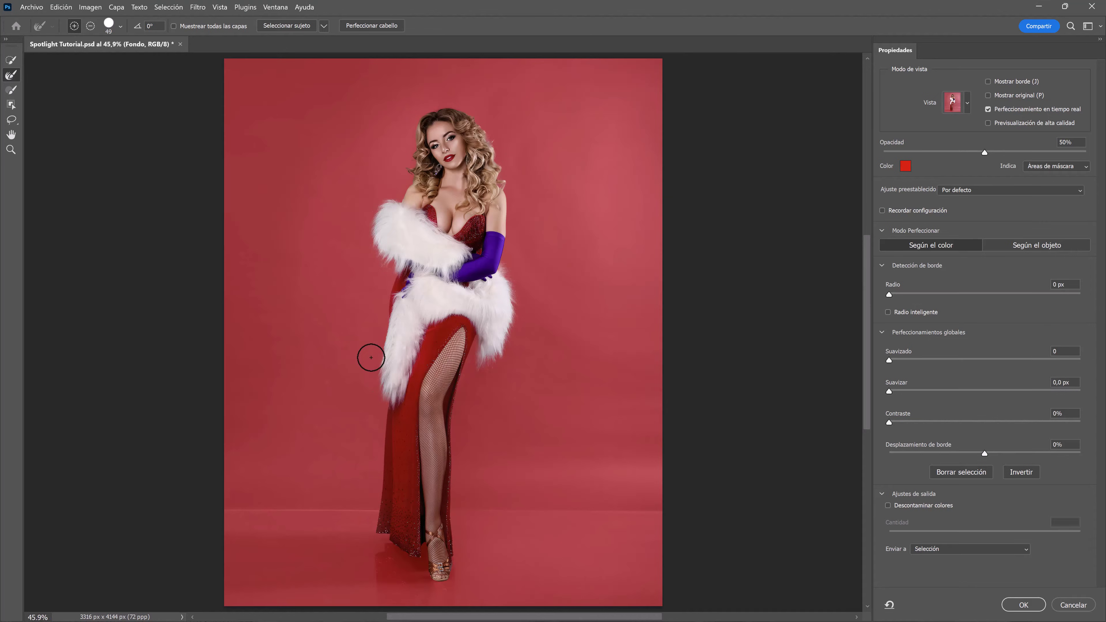
pyautogui.click(952, 550)
pyautogui.click(952, 561)
pyautogui.click(1011, 601)
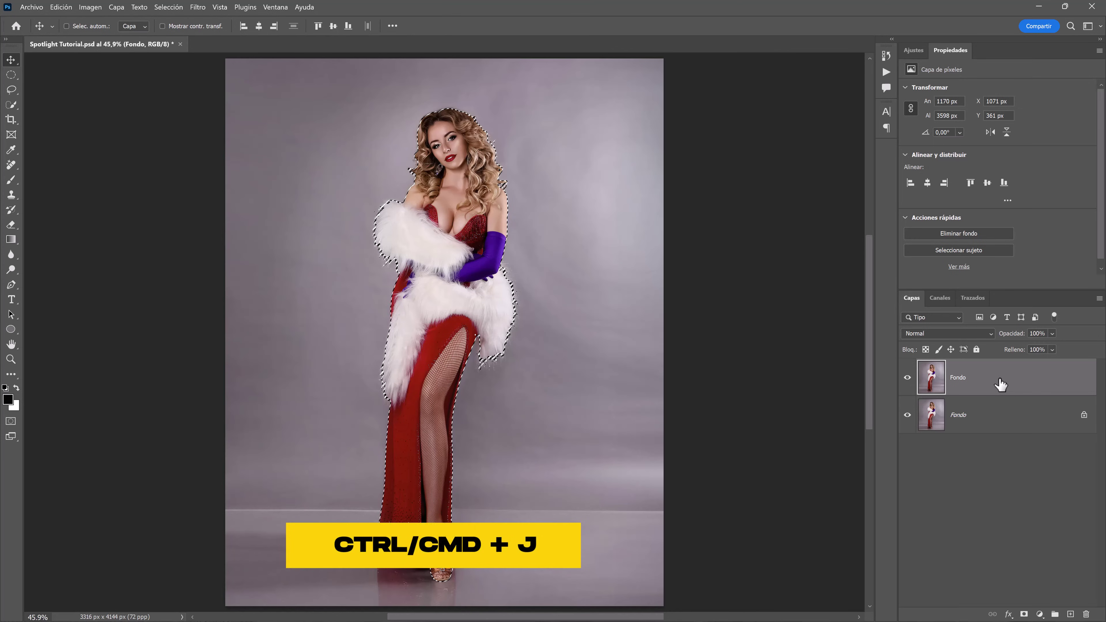
# Step: Copy the selected woman onto a new 'Sujeto' layer, then make Fondo active
pyautogui.hotkey('ctrl', 'j')
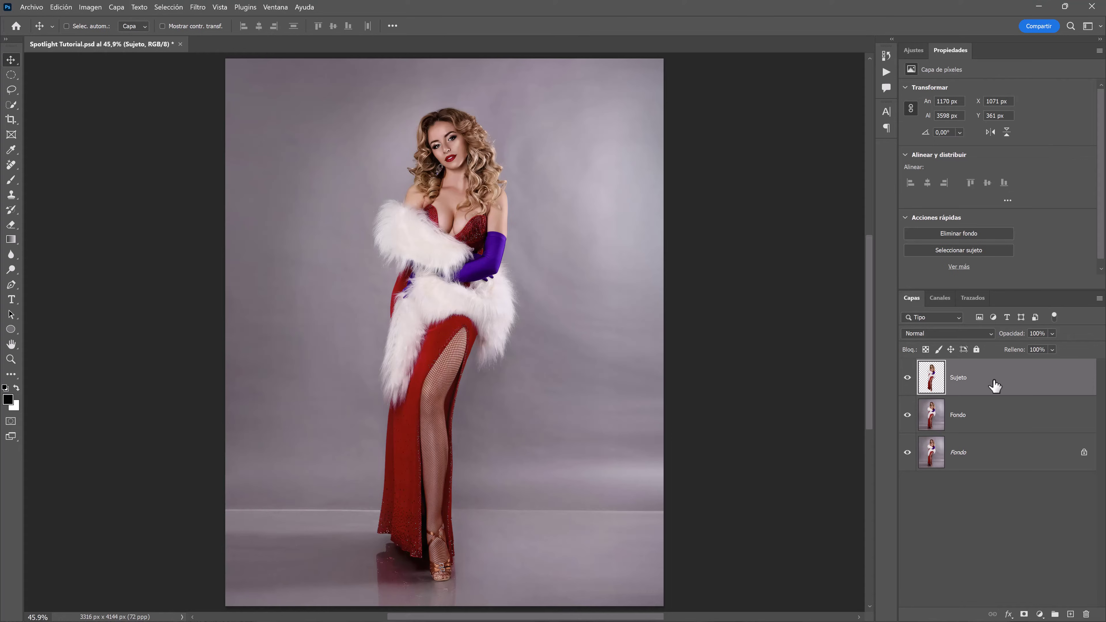
pyautogui.click(1000, 422)
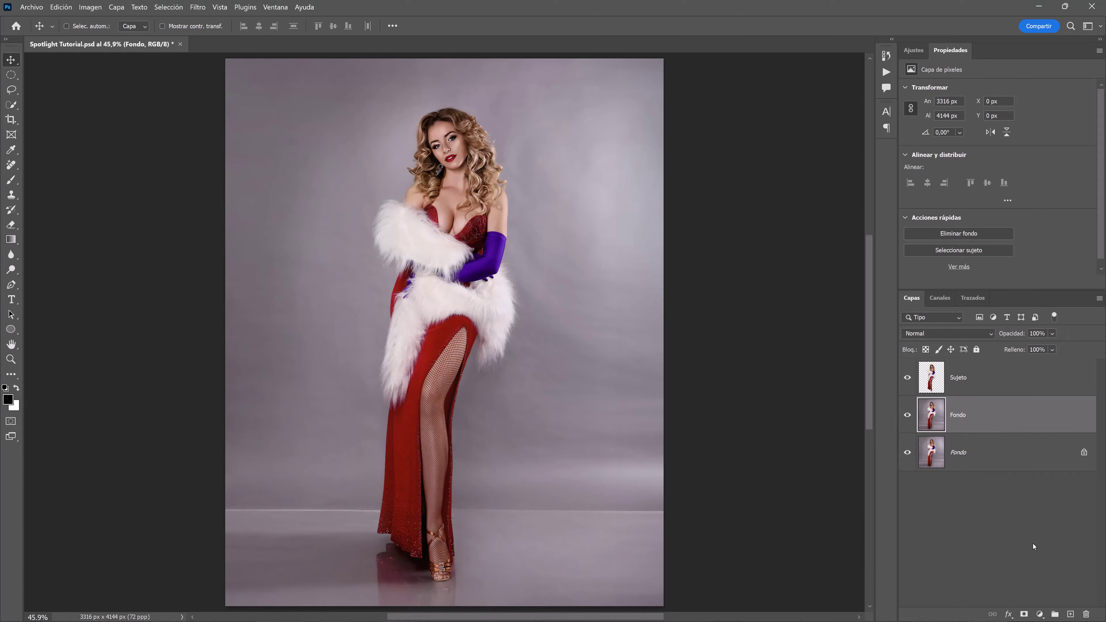
# Step: Add a new empty layer above Fondo named 'Foco'
pyautogui.click(1071, 614)
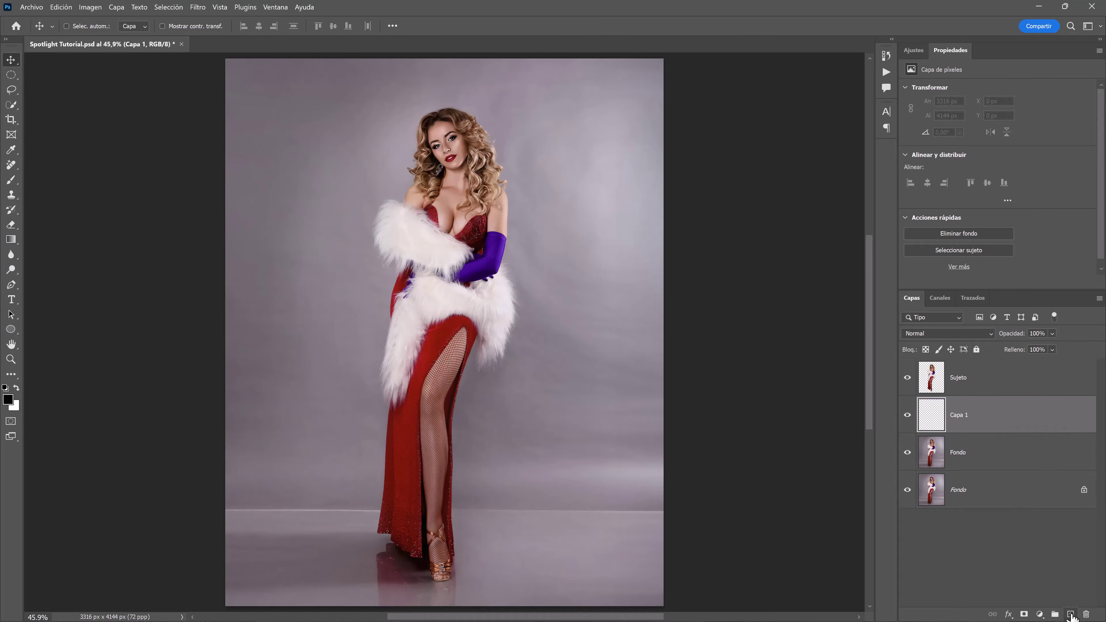
pyautogui.doubleClick(958, 415)
pyautogui.write('Foco')
pyautogui.press('Return')
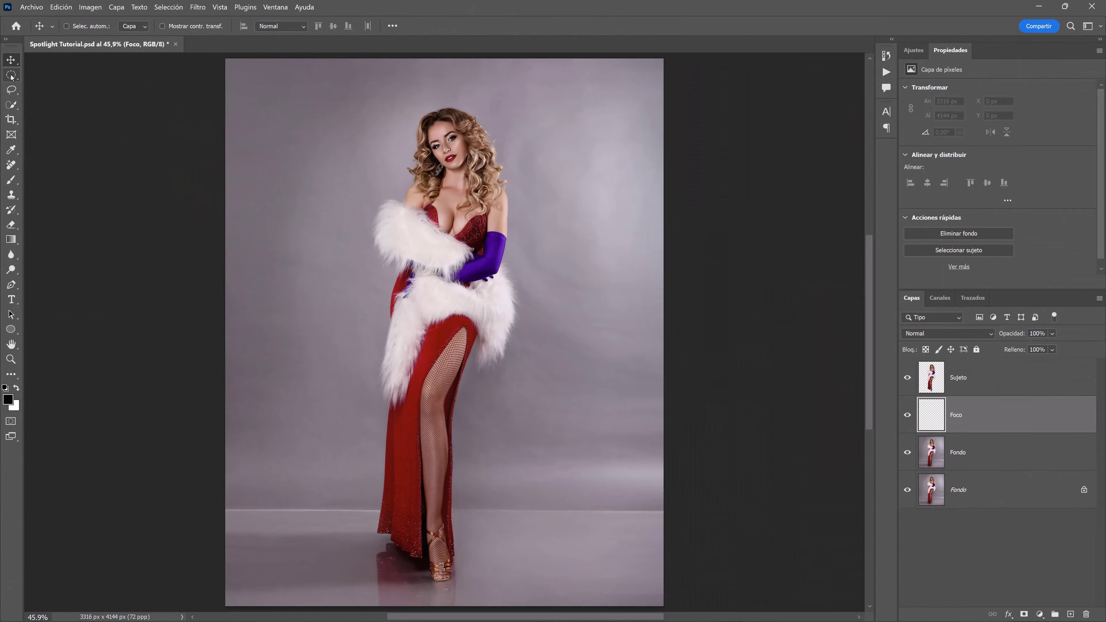
# Step: Draw a circular selection around her head and torso, then invert it
pyautogui.click(12, 76)
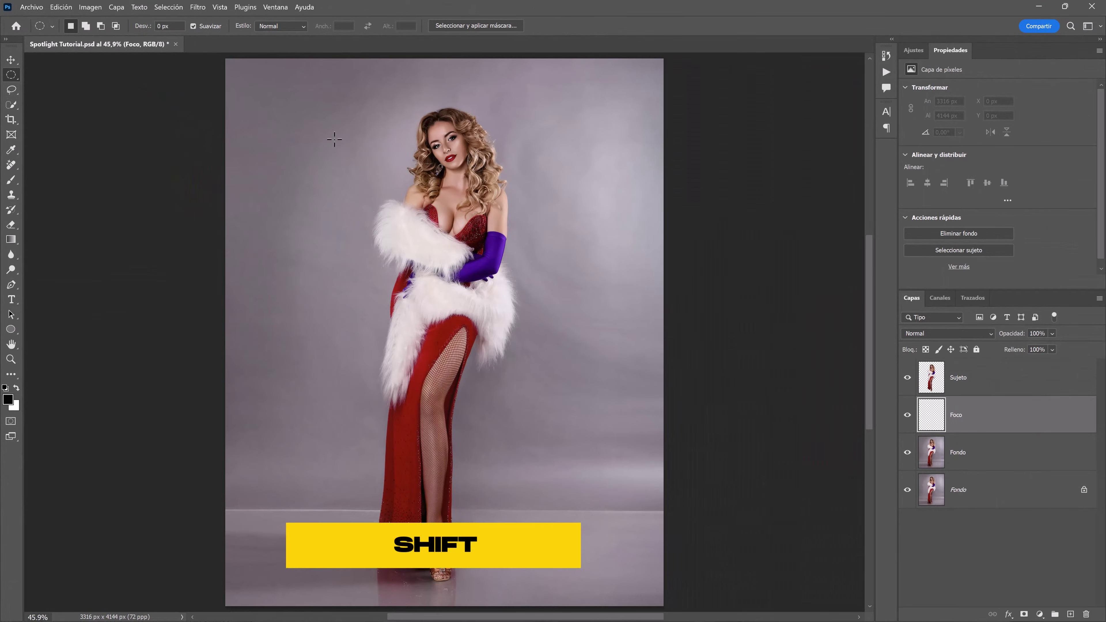
pyautogui.moveTo(346, 105); pyautogui.dragTo(624, 439)
pyautogui.moveTo(566, 326)
pyautogui.mouseDown()
pyautogui.moveTo(504, 314)
pyautogui.moveTo(513, 312)
pyautogui.mouseUp()
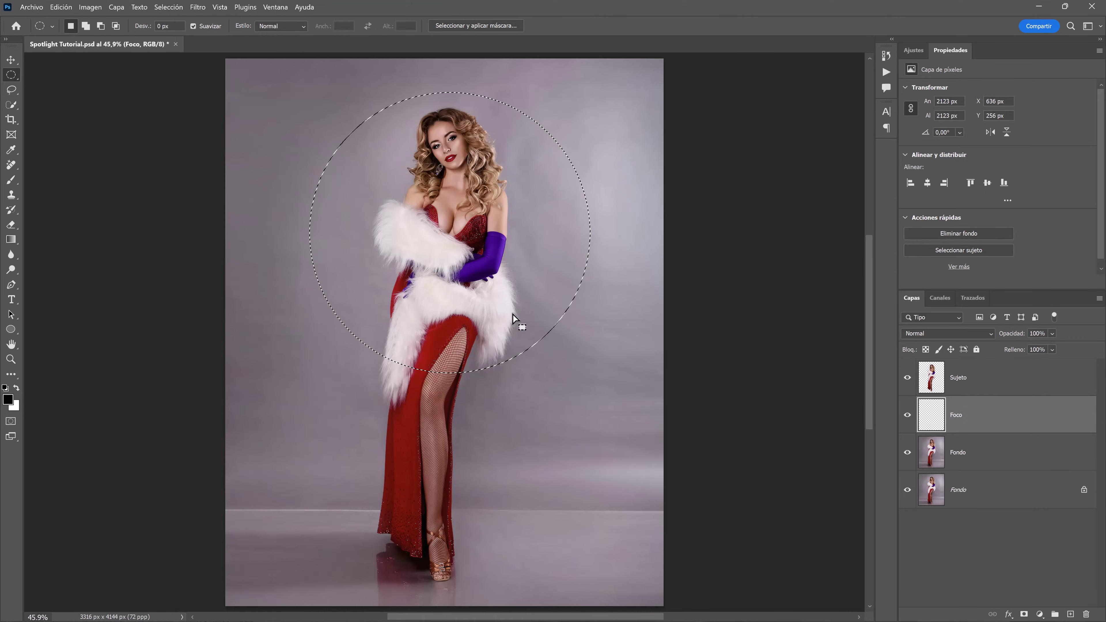
pyautogui.click(175, 8)
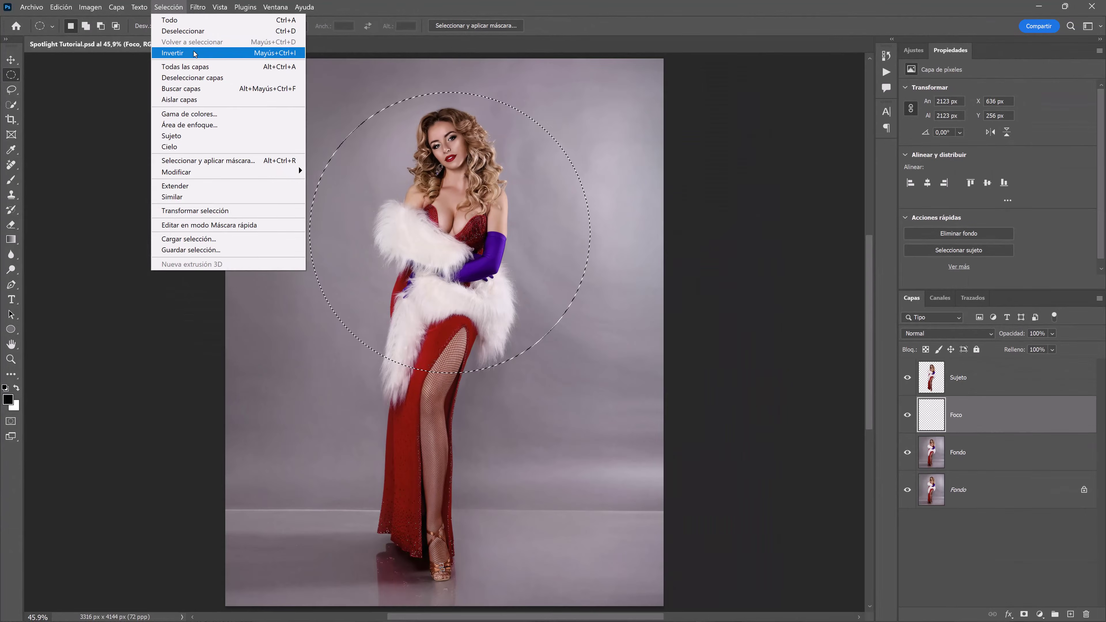
pyautogui.click(261, 72)
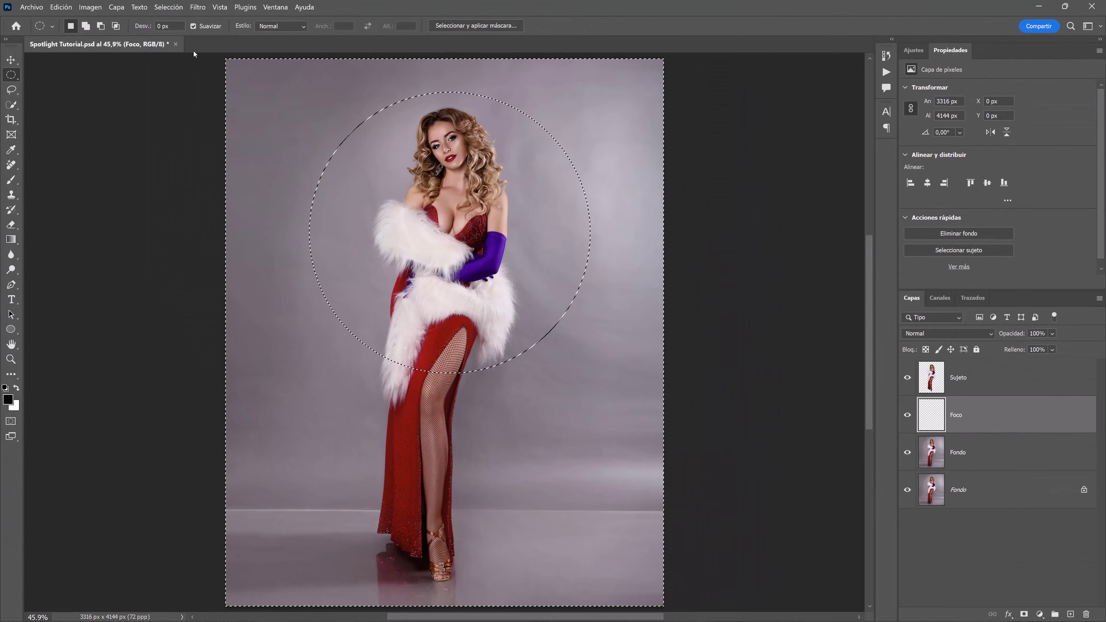
# Step: Feather the inverted selection by 20 pixels
pyautogui.rightClick(594, 333)
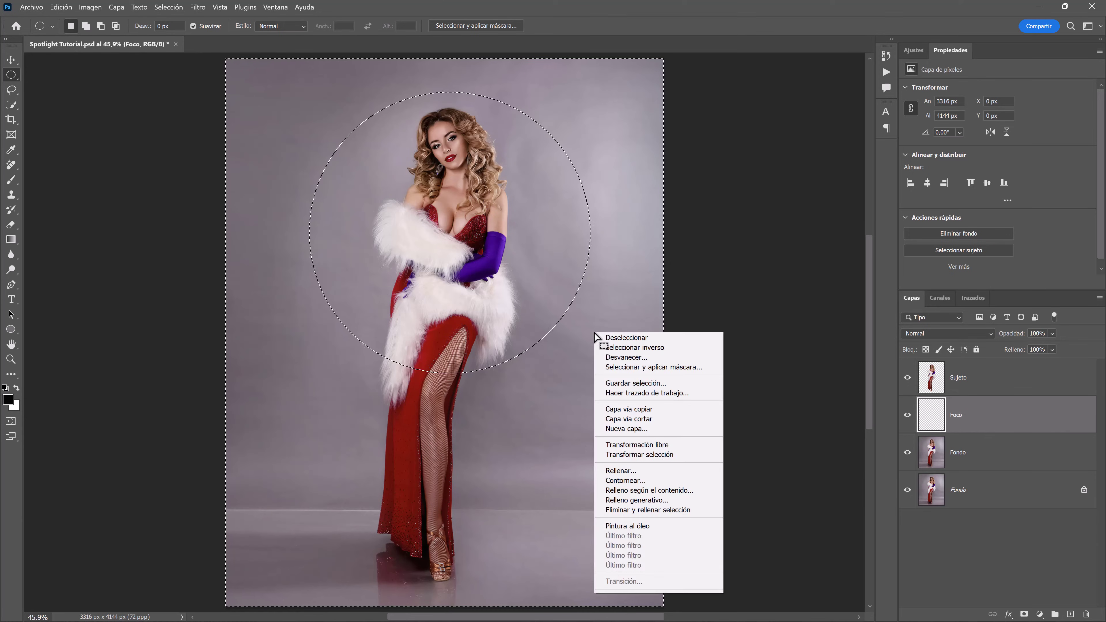
pyautogui.click(655, 357)
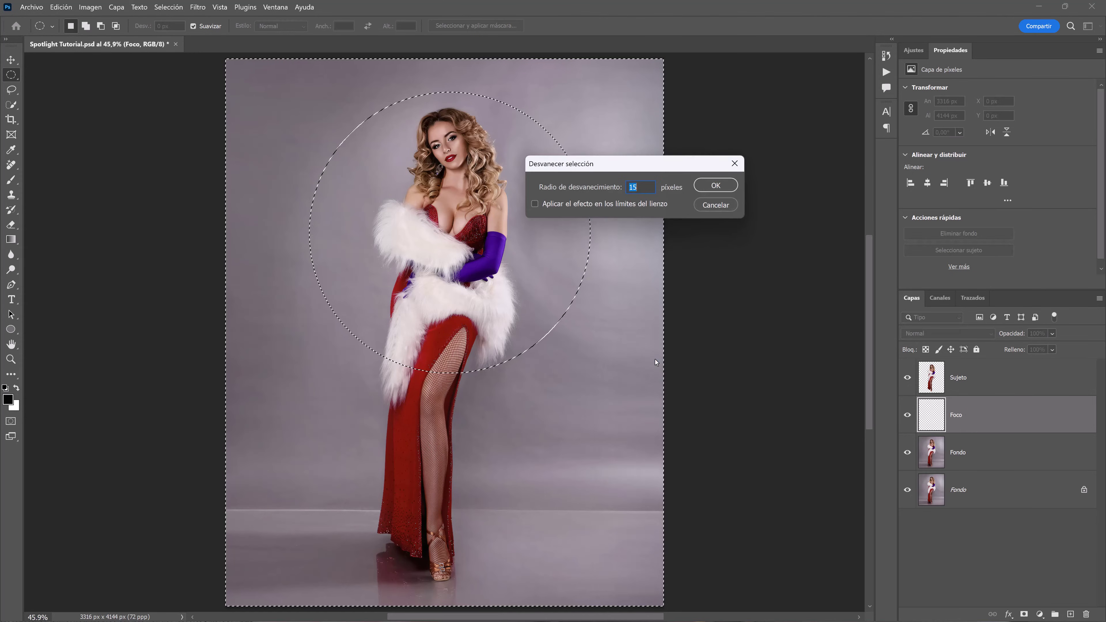
pyautogui.write('20')
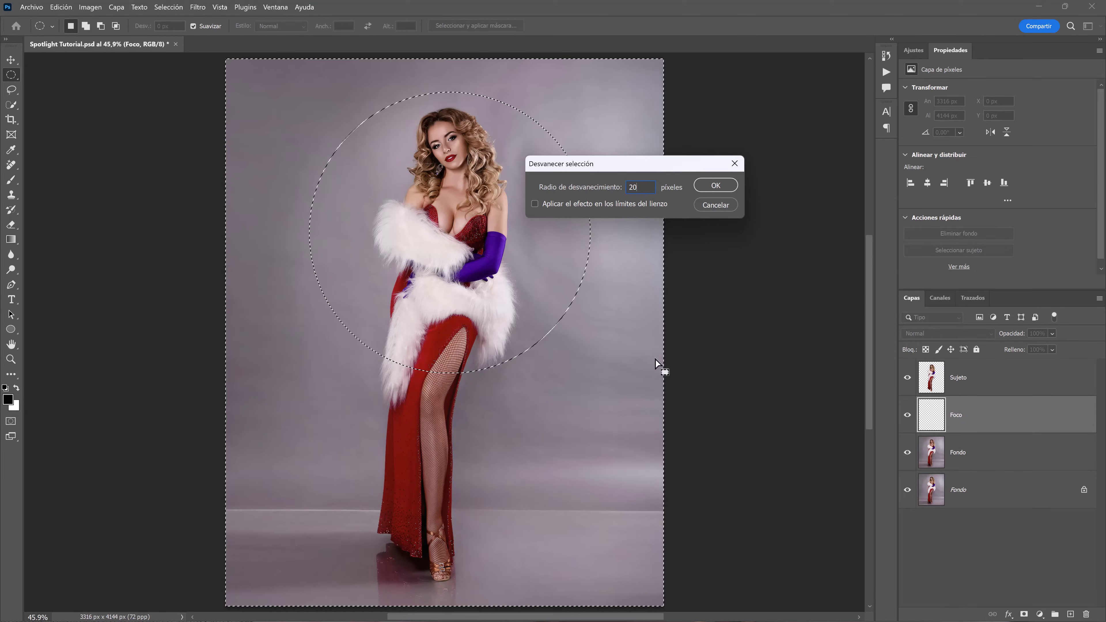
pyautogui.click(708, 186)
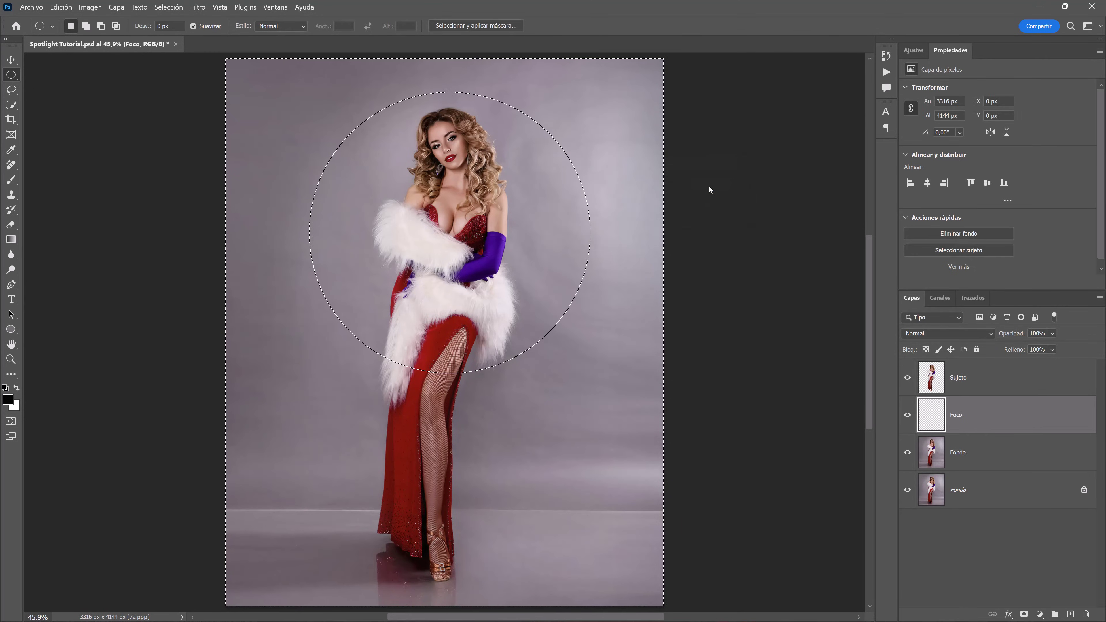
# Step: Fill the selection with black (Negro) on the Foco layer
pyautogui.rightClick(612, 189)
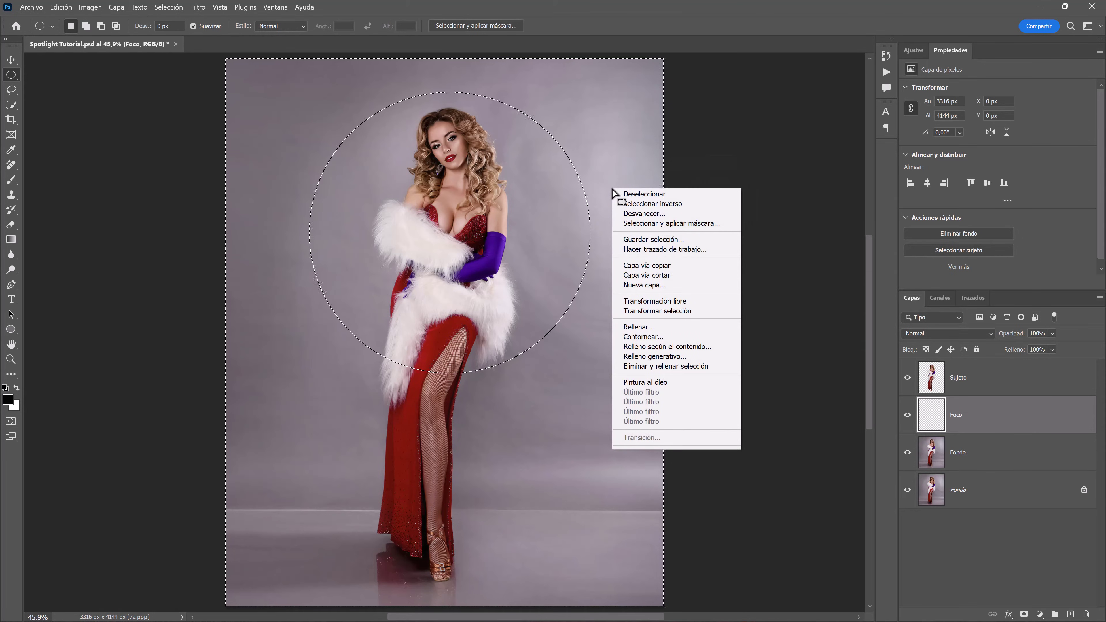
pyautogui.click(657, 327)
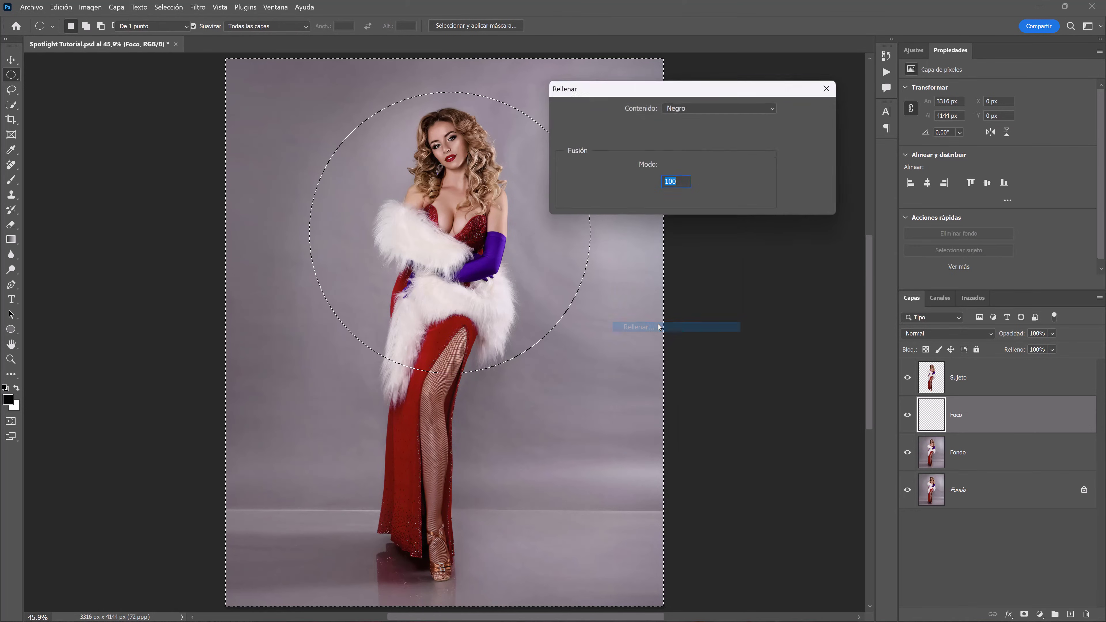
pyautogui.click(722, 109)
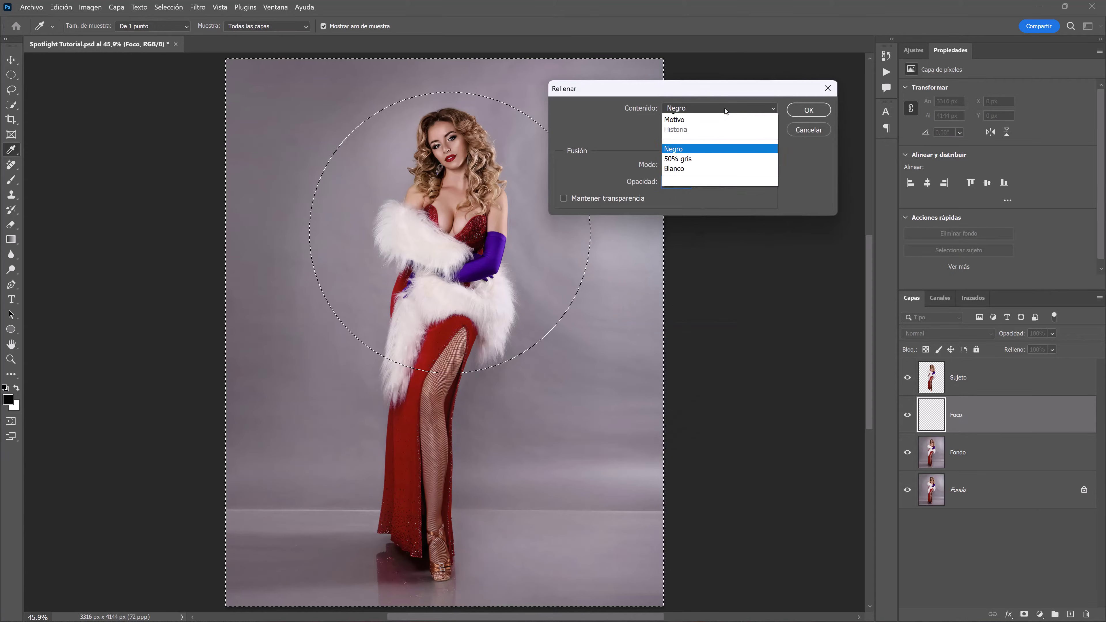
pyautogui.click(725, 199)
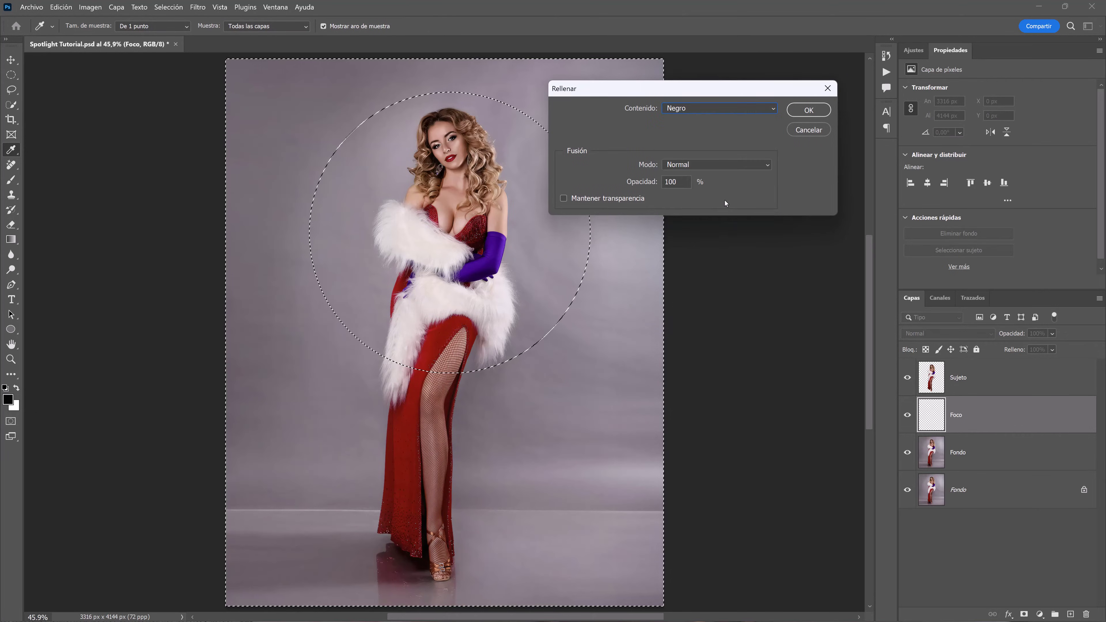
pyautogui.click(797, 112)
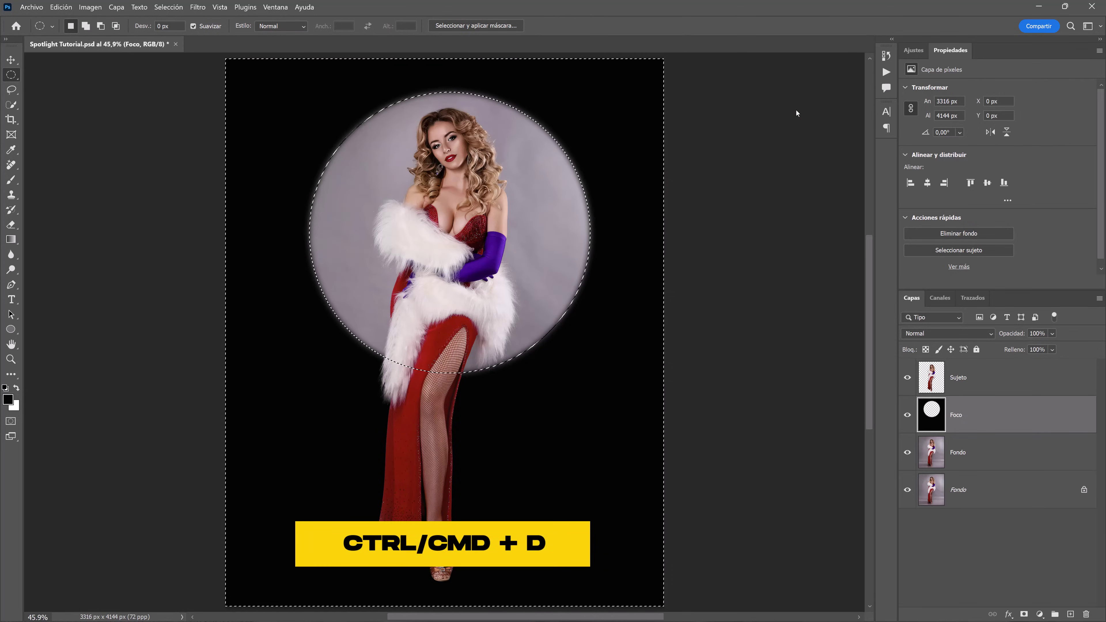
# Step: Deselect, then group the Foco layer into a group named 'Sombras'
pyautogui.hotkey('ctrl', 'd')
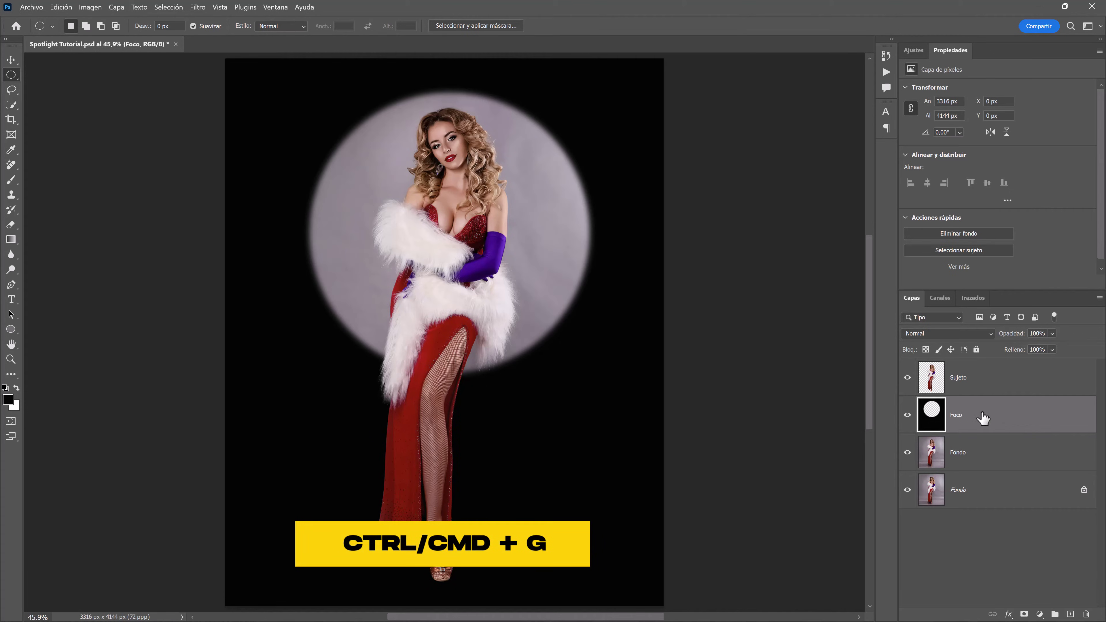
pyautogui.hotkey('ctrl', 'g')
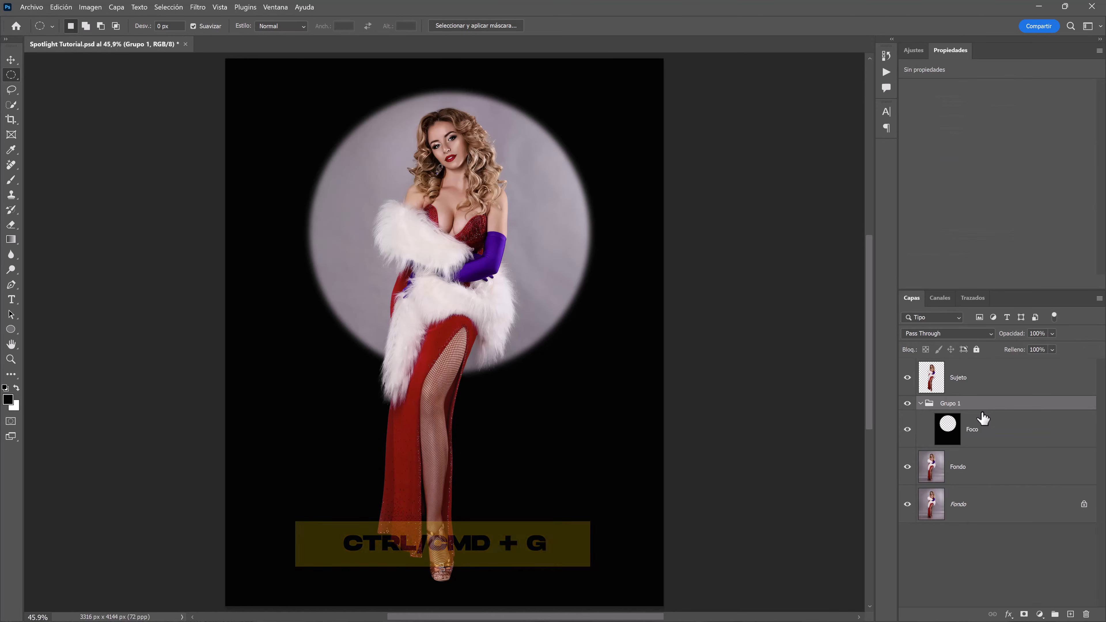
pyautogui.doubleClick(943, 404)
pyautogui.write('Sombras')
pyautogui.press('Return')
pyautogui.moveTo(990, 423)
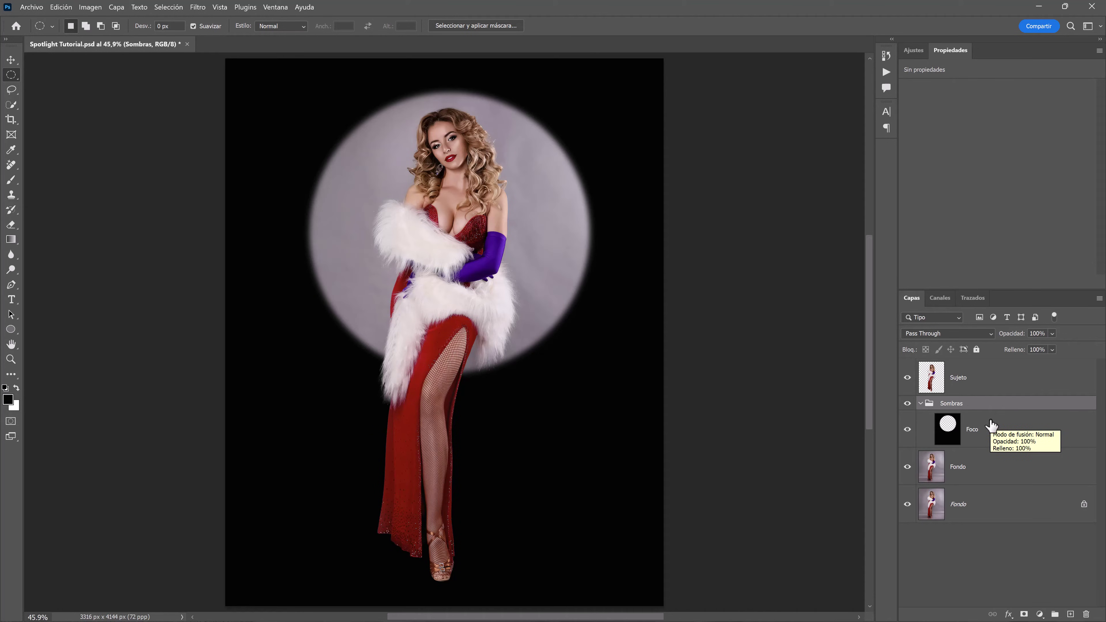
# Step: Alt-drag a copy of Foco above Sujeto, clip it to Sujeto, and hide it to compare
pyautogui.click(992, 425)
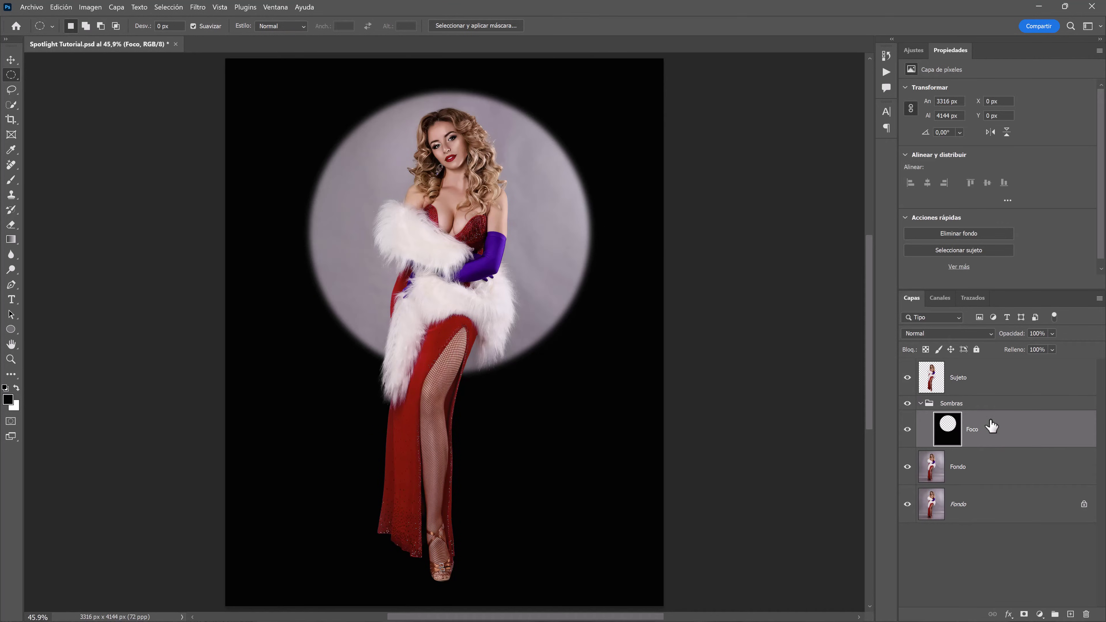
pyautogui.moveTo(992, 426); pyautogui.dragTo(996, 367)
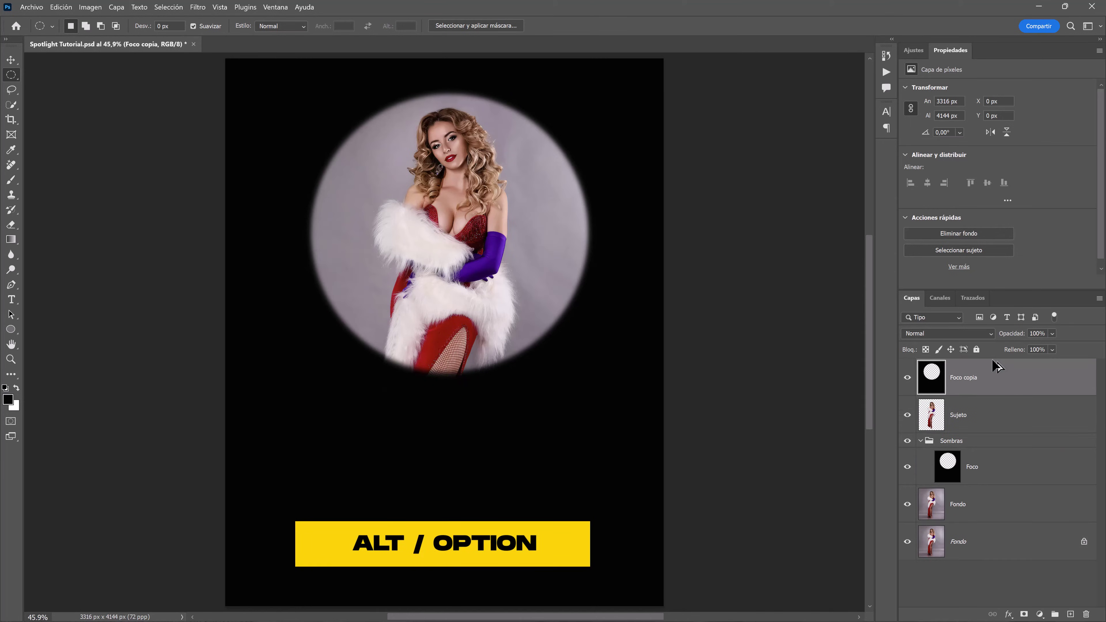
pyautogui.keyDown('alt'); pyautogui.click(993, 393); pyautogui.keyUp('alt')
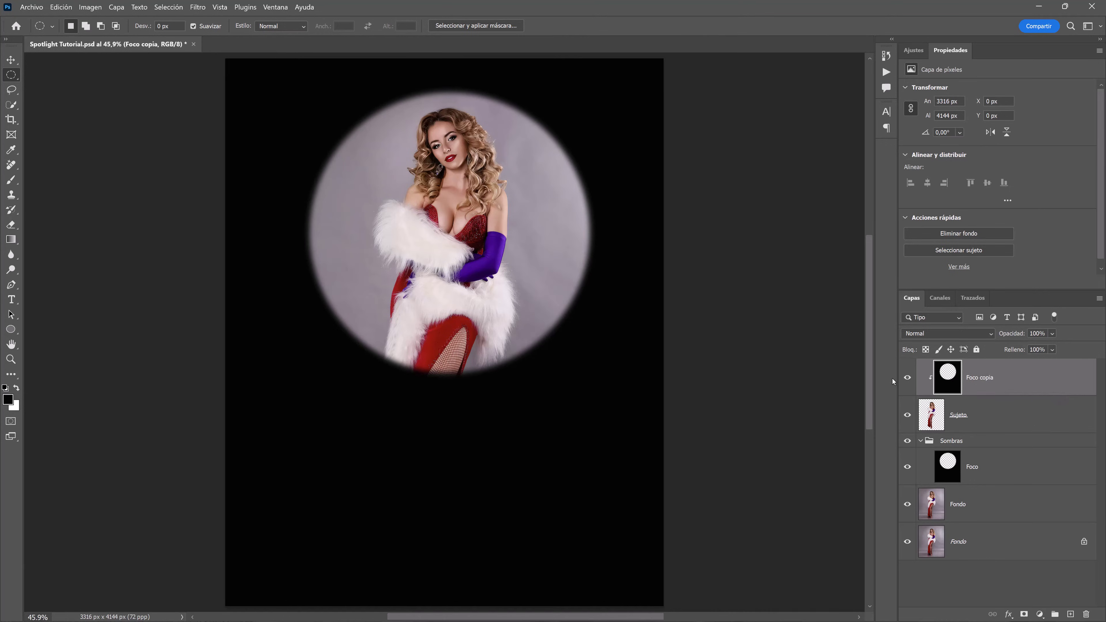
pyautogui.click(909, 379)
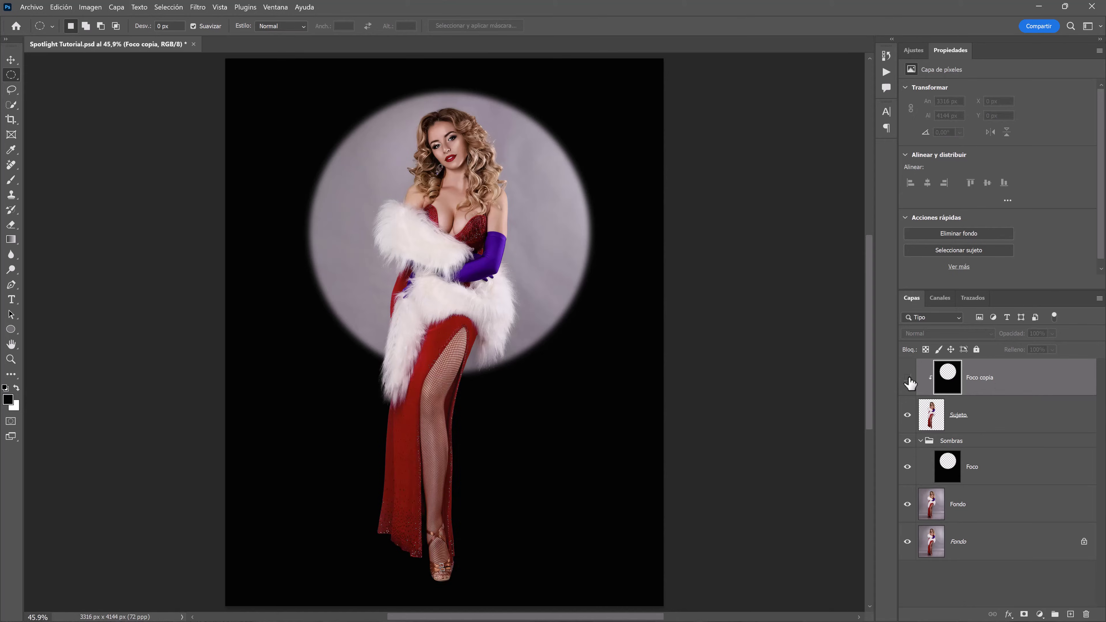
# Step: Show Foco copia at 60% opacity and set the Sombras group to 65%
pyautogui.click(909, 379)
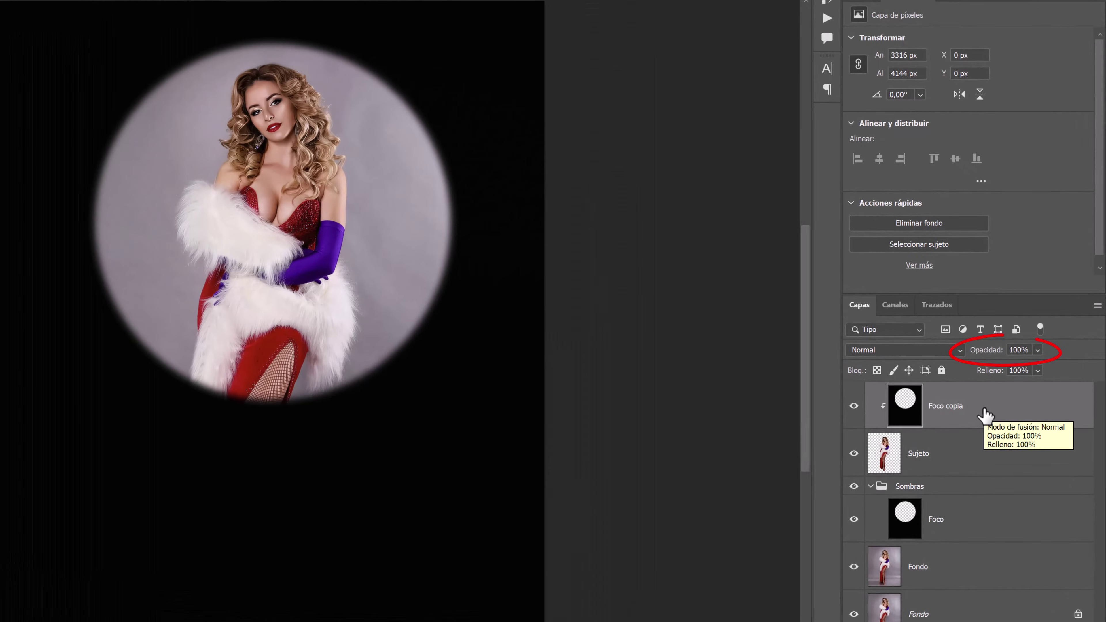
pyautogui.press('6')
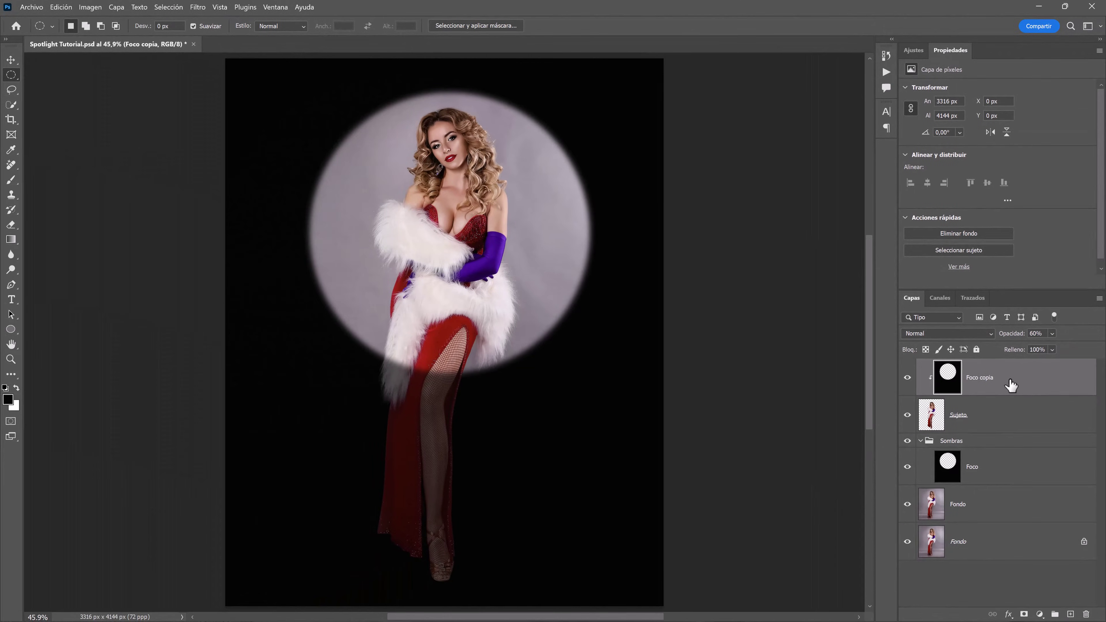
pyautogui.click(993, 446)
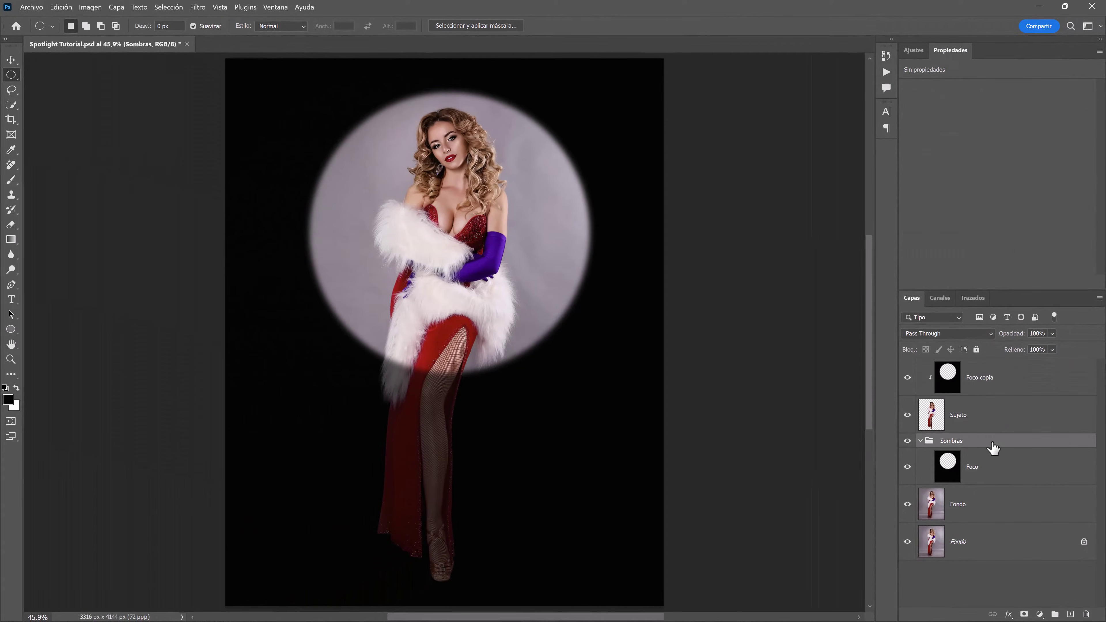
pyautogui.press('6')
pyautogui.press('5')
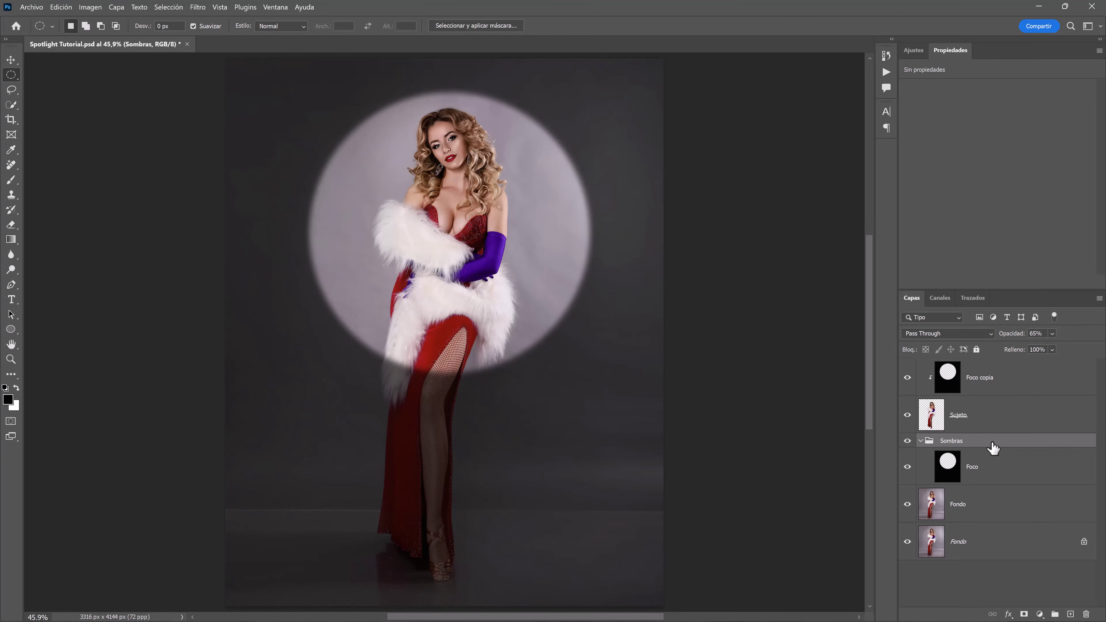
pyautogui.click(1001, 390)
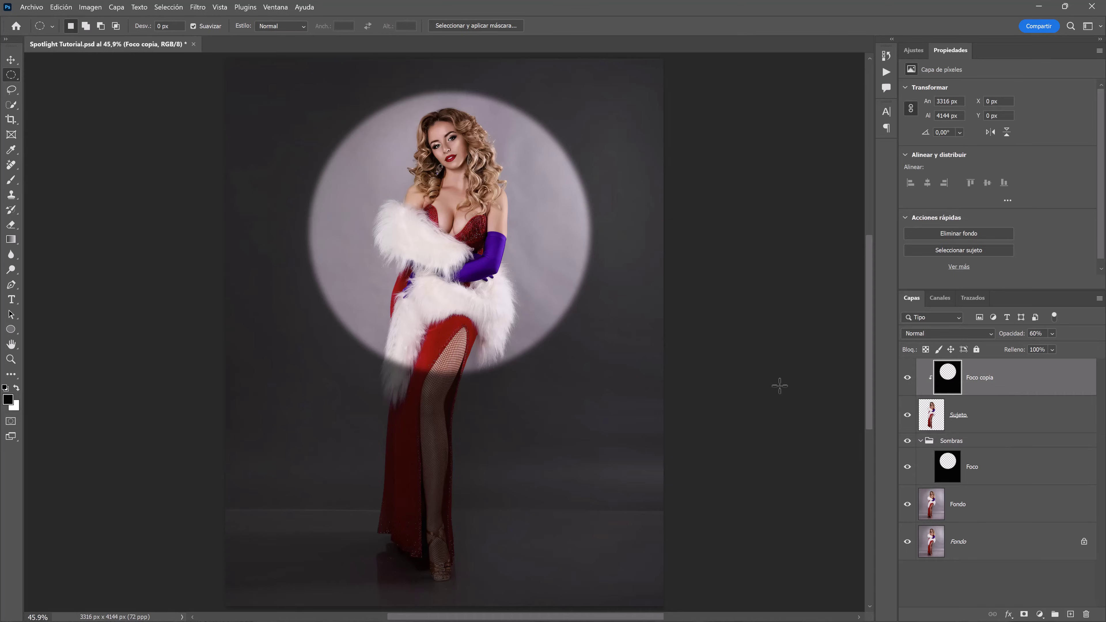
# Step: Move Foco copia up about 54 px, then select Foco inside Sombras
pyautogui.press('v')
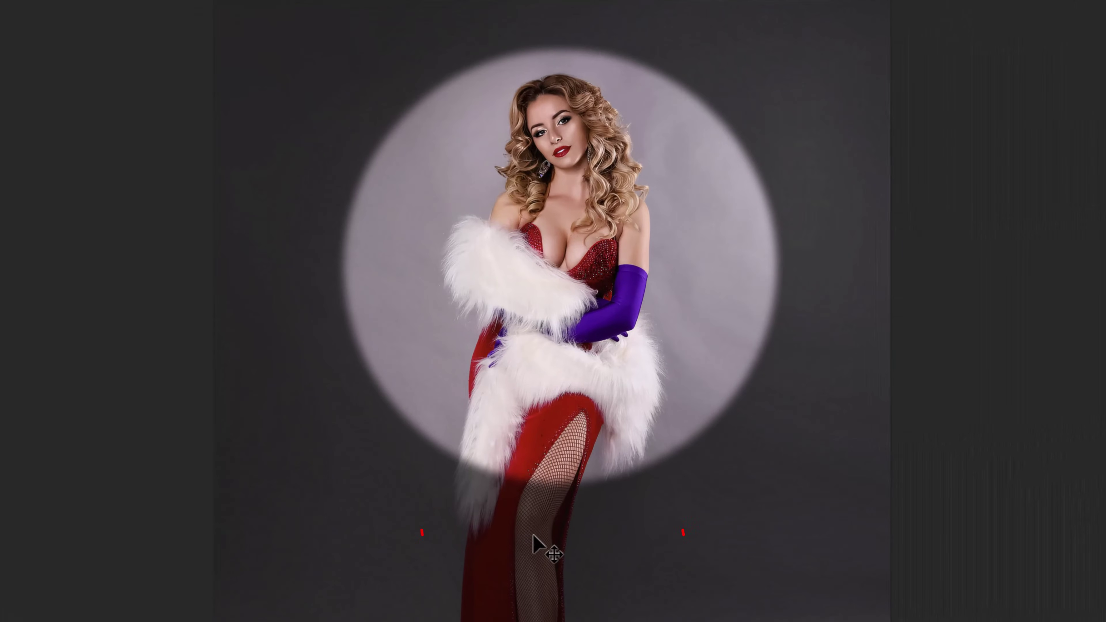
pyautogui.moveTo(533, 536); pyautogui.dragTo(536, 526)
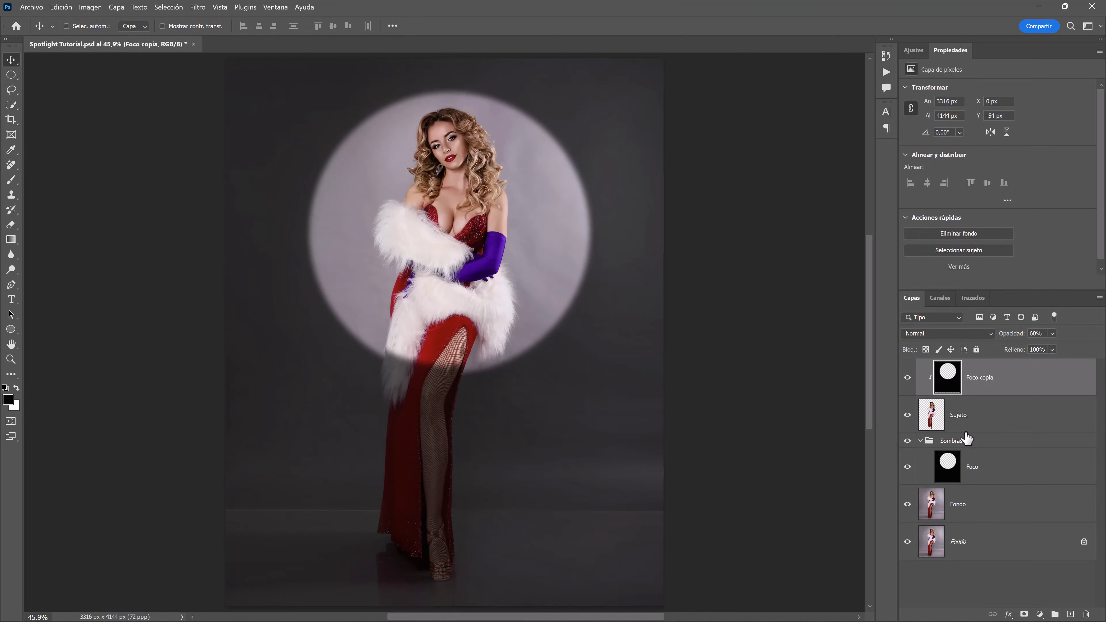
pyautogui.click(976, 441)
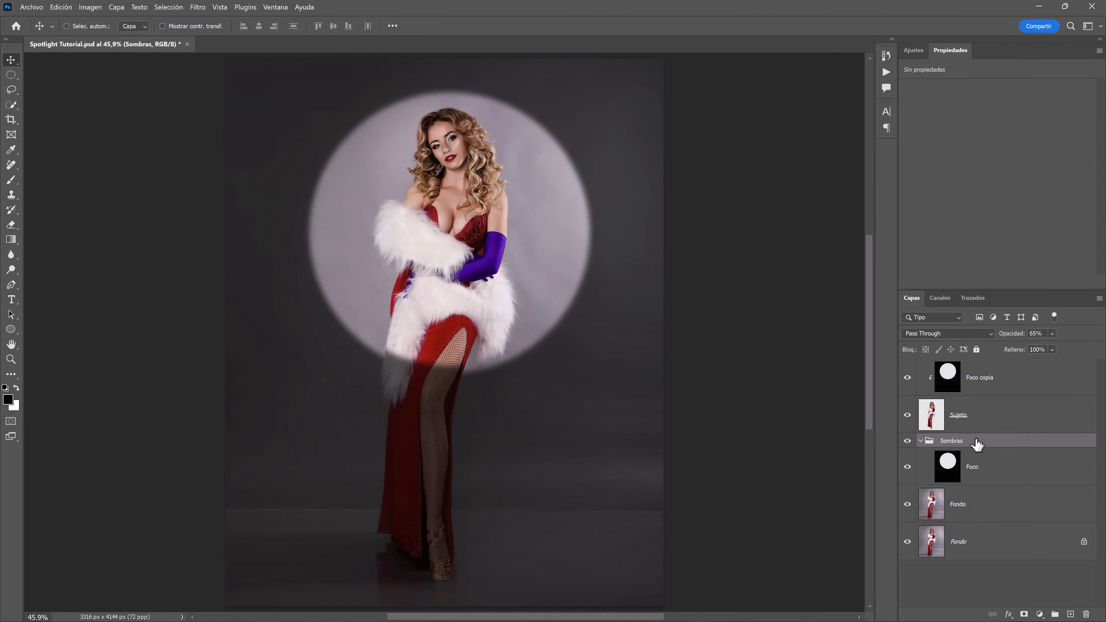
pyautogui.click(993, 467)
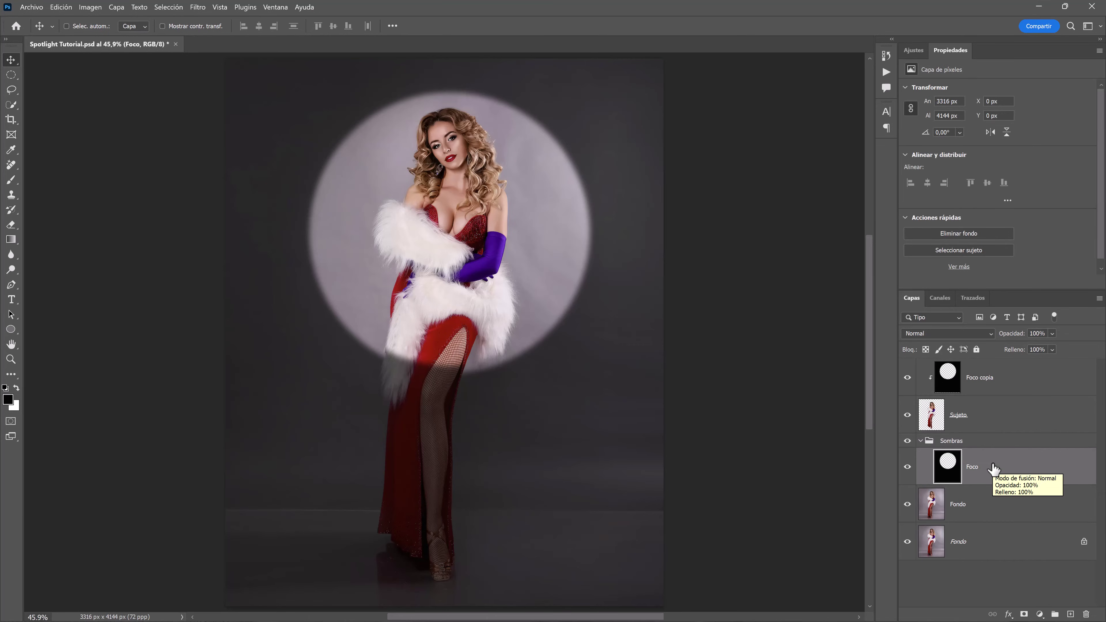
# Step: Add a new layer above Foco named 'Sombra Modelo'
pyautogui.click(1070, 614)
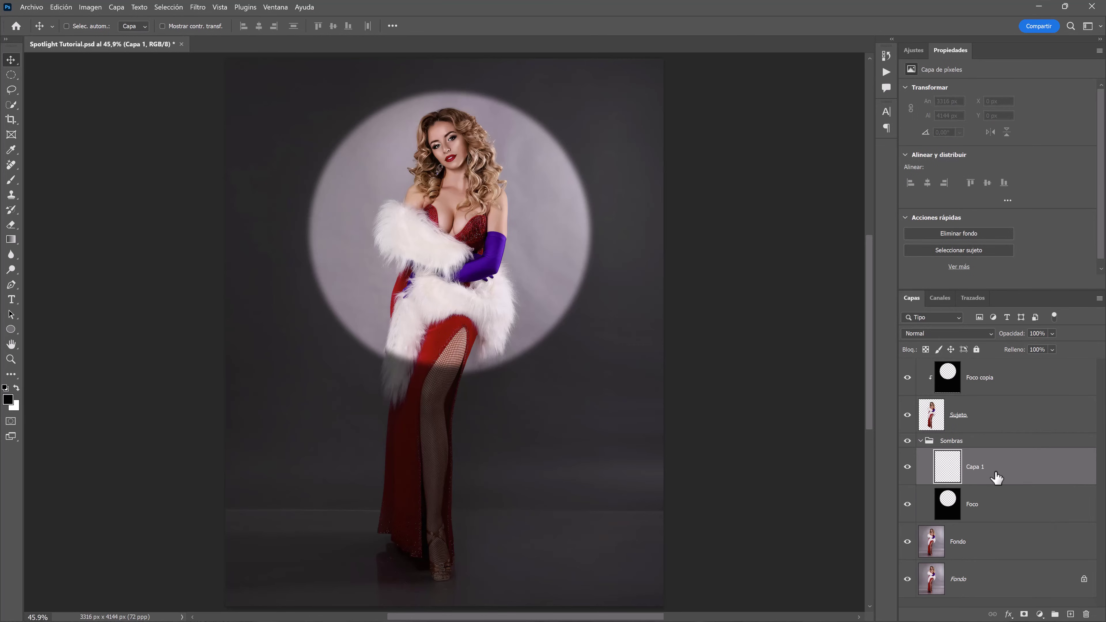
pyautogui.doubleClick(977, 466)
pyautogui.write('Sombra Modelo')
pyautogui.press('Return')
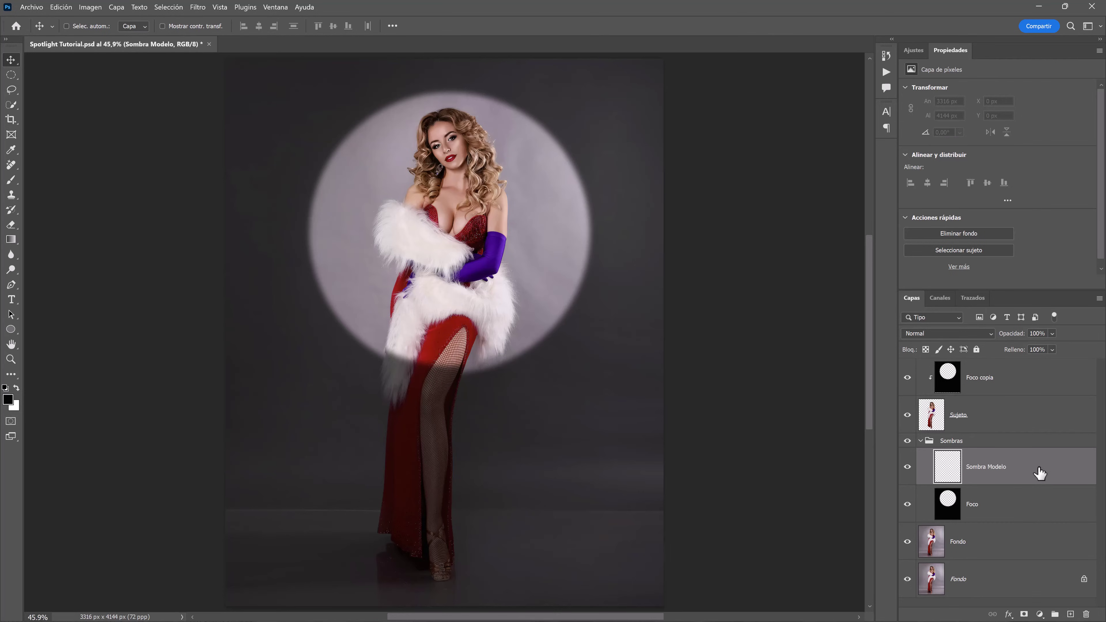
# Step: Load the model's outline from Sujeto, fill it with black, and deselect
pyautogui.keyDown('ctrl'); pyautogui.click(931, 425); pyautogui.keyUp('ctrl')
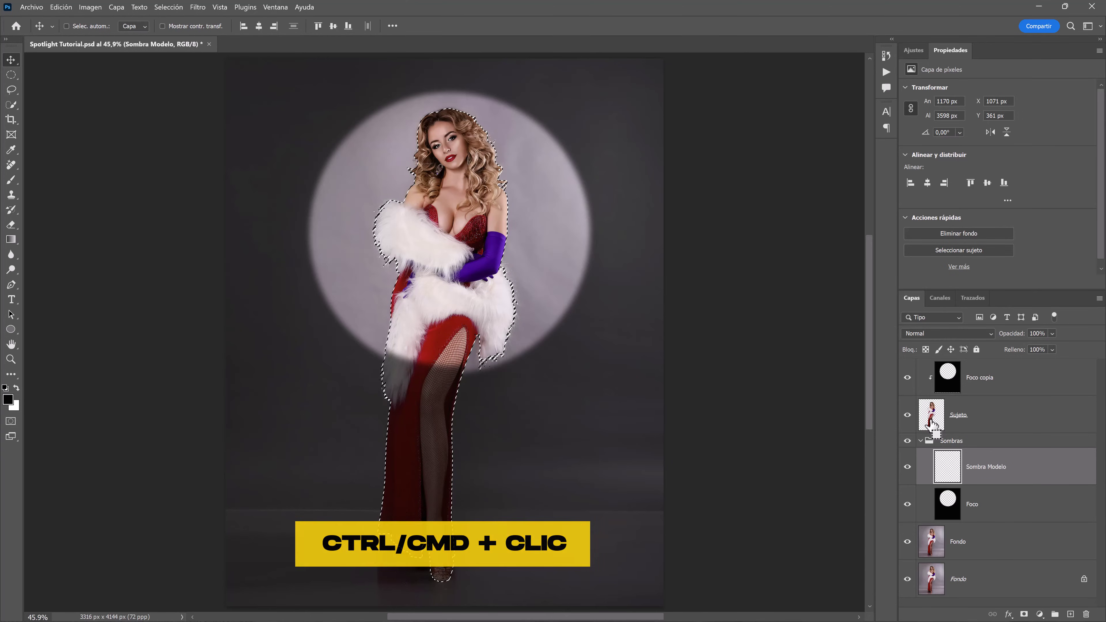
pyautogui.click(15, 77)
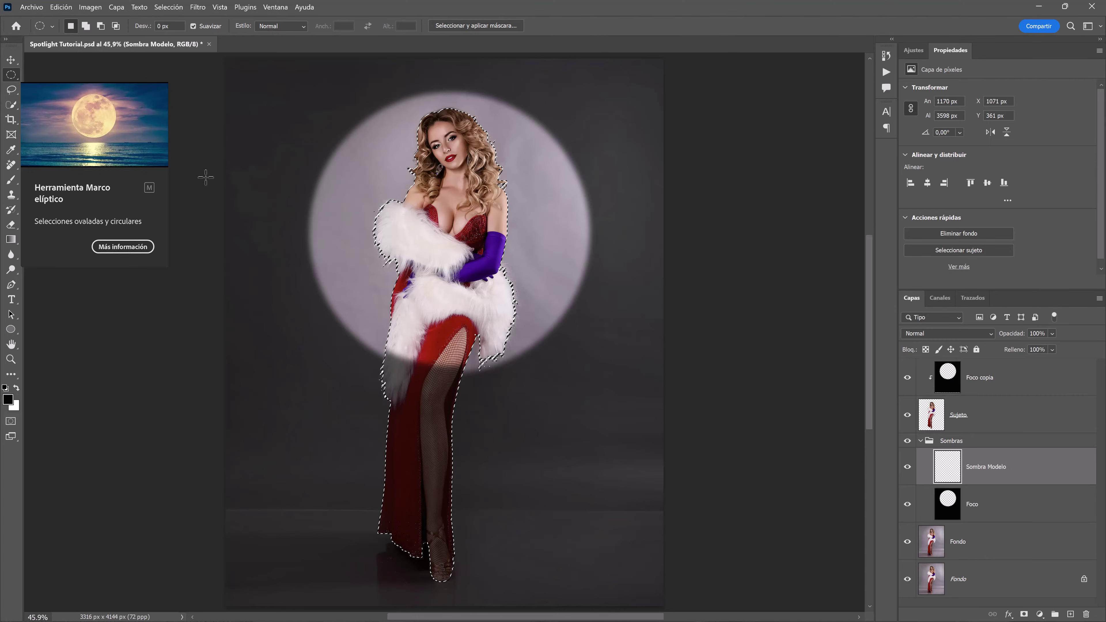
pyautogui.rightClick(458, 267)
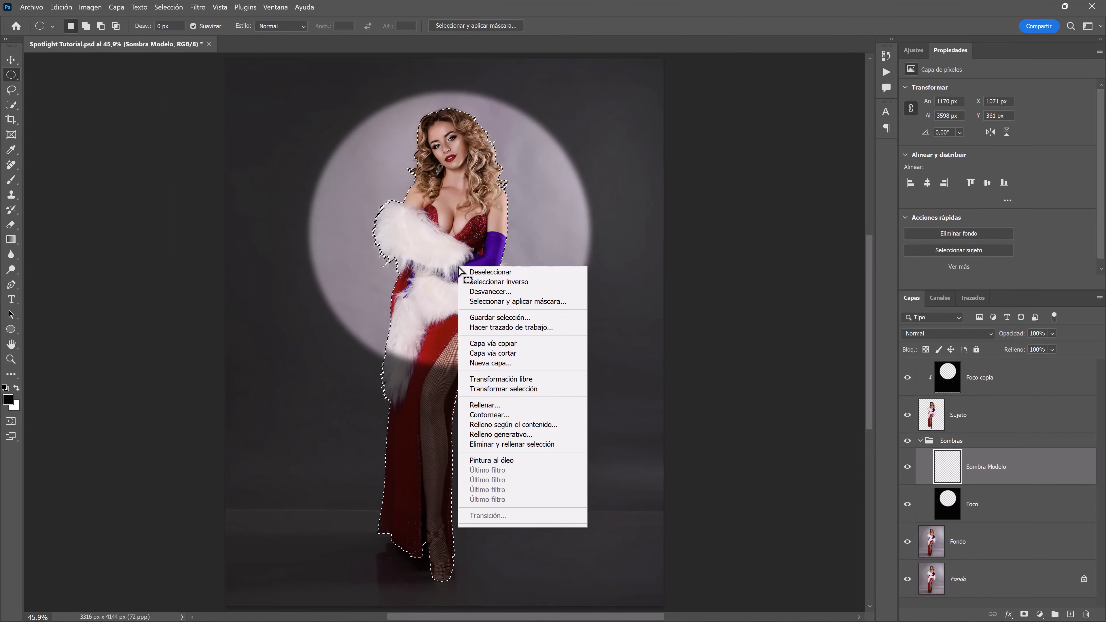
pyautogui.click(523, 404)
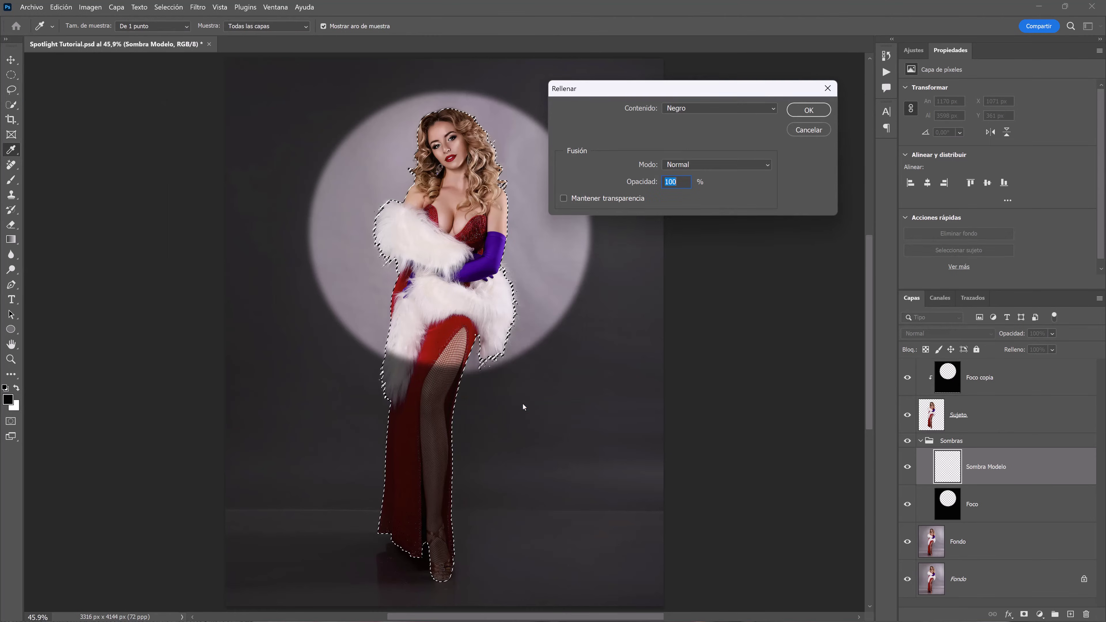
pyautogui.click(801, 111)
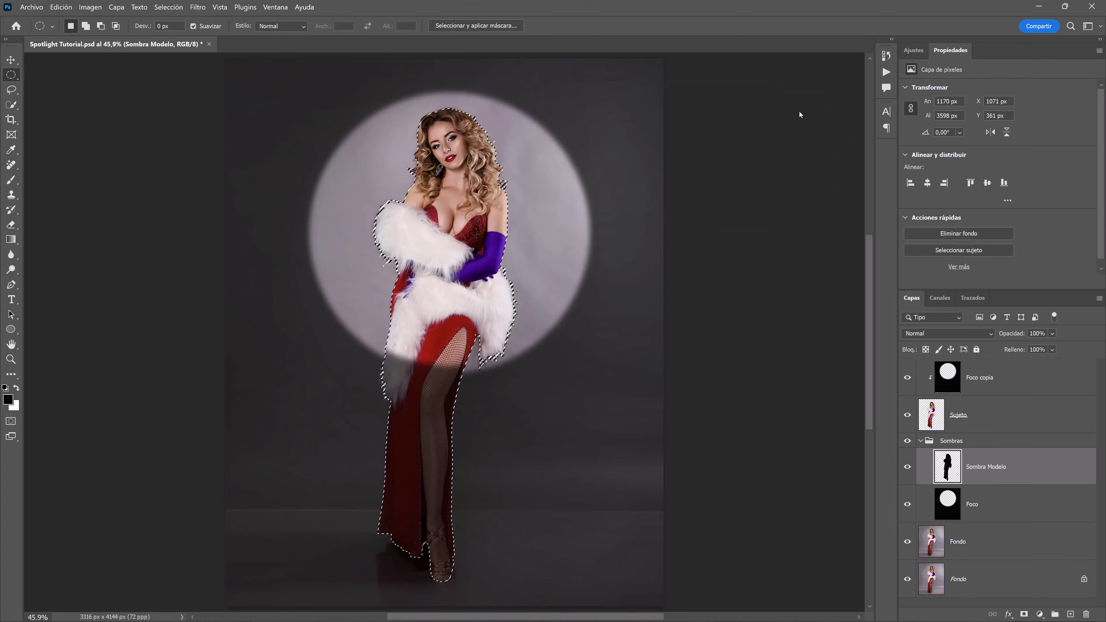
pyautogui.hotkey('ctrl', 'd')
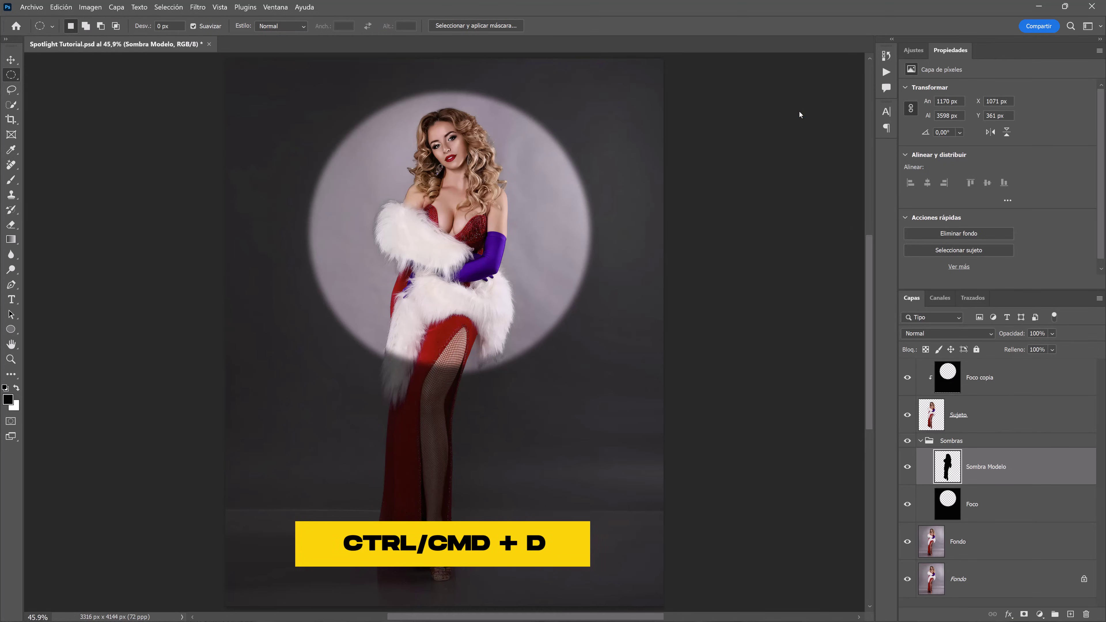
# Step: With the Move tool, offset the Sombra Modelo shadow down and to the right of the model
pyautogui.press('v')
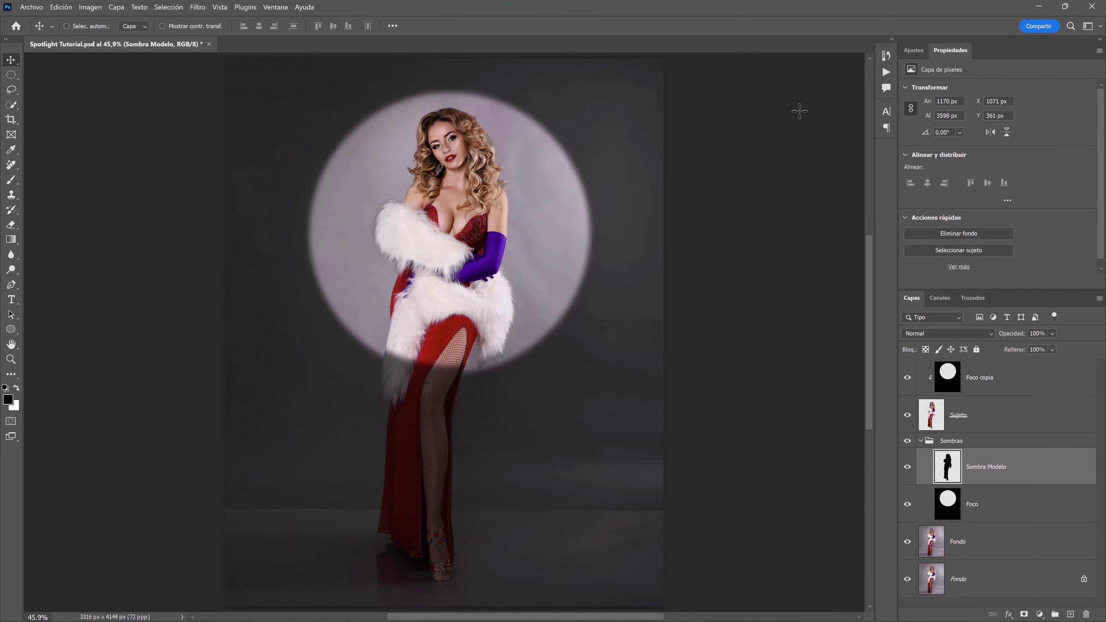
pyautogui.moveTo(455, 241); pyautogui.dragTo(472, 245)
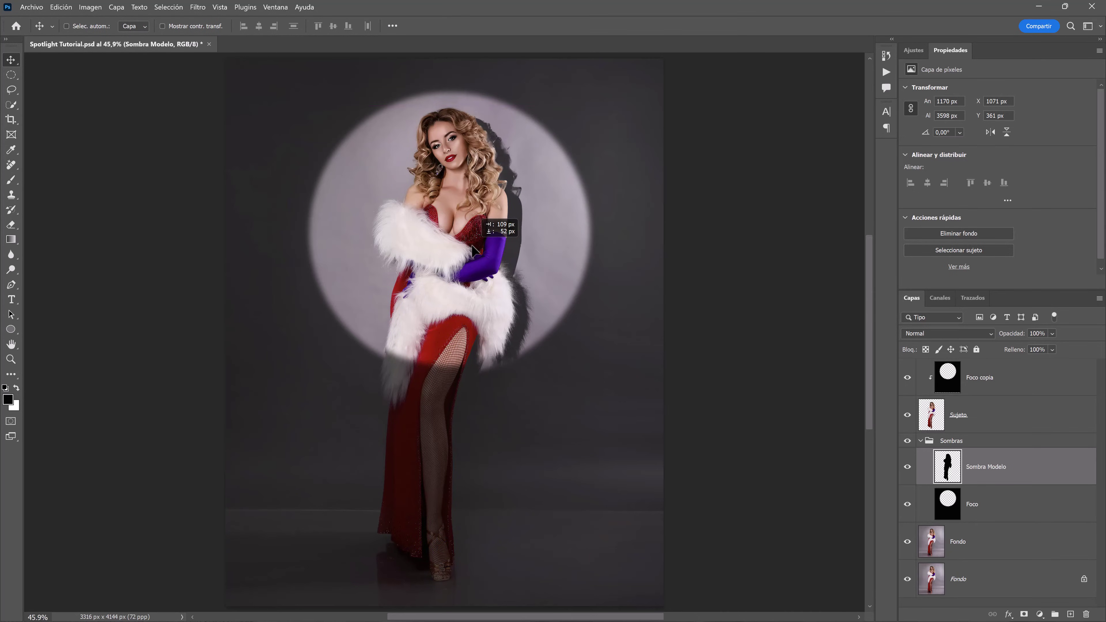
pyautogui.moveTo(474, 250); pyautogui.dragTo(474, 250)
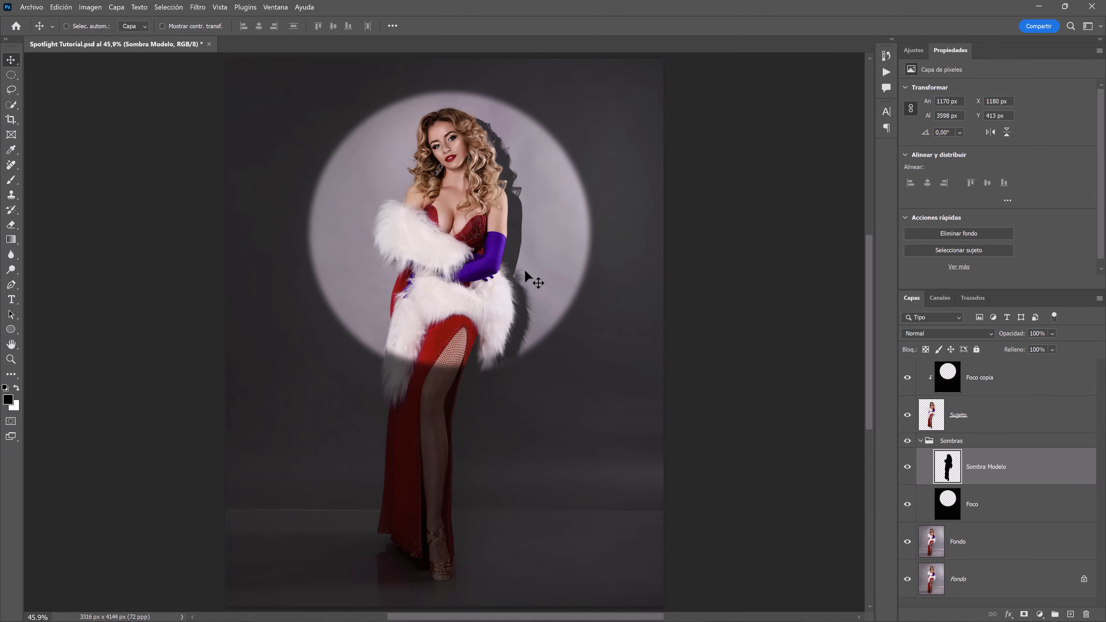
# Step: Convert the Sombra Modelo layer into a smart object
pyautogui.rightClick(1024, 471)
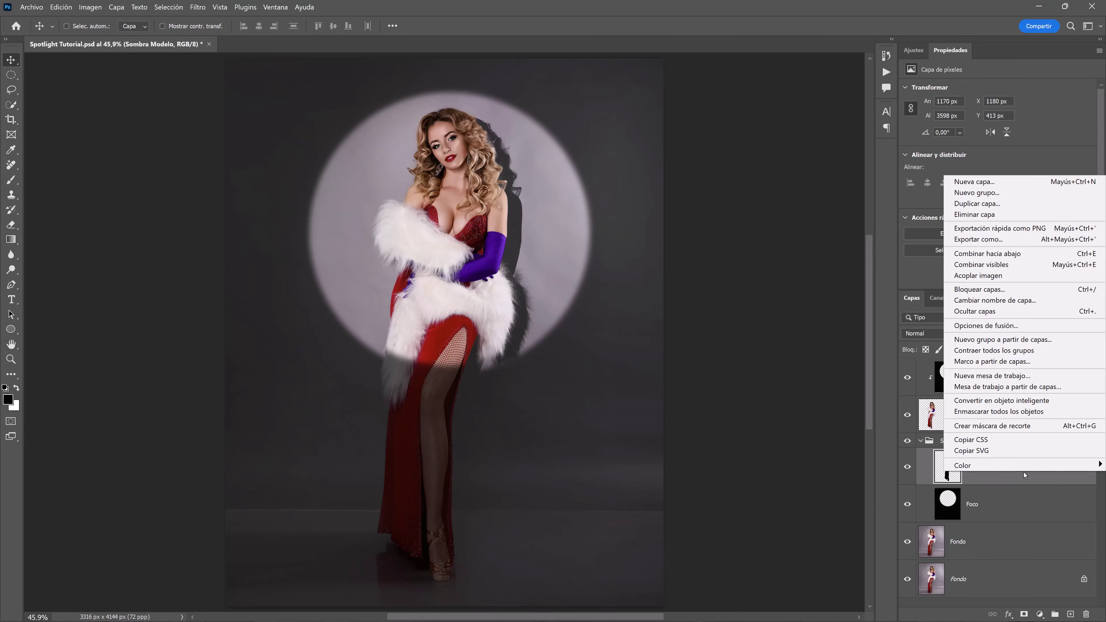
pyautogui.click(1021, 401)
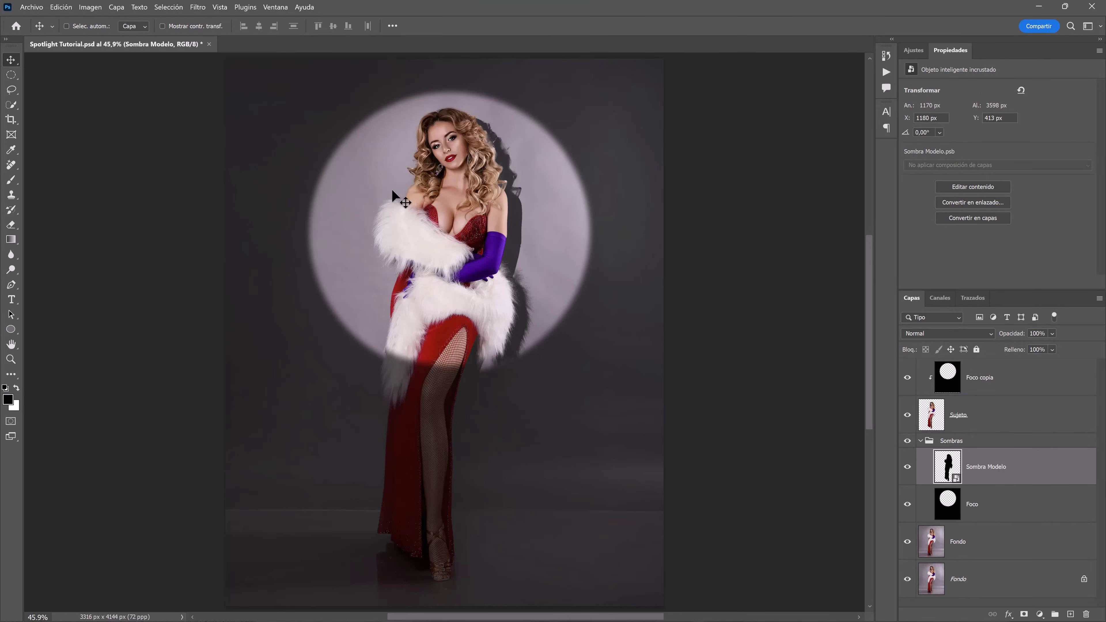
pyautogui.click(200, 9)
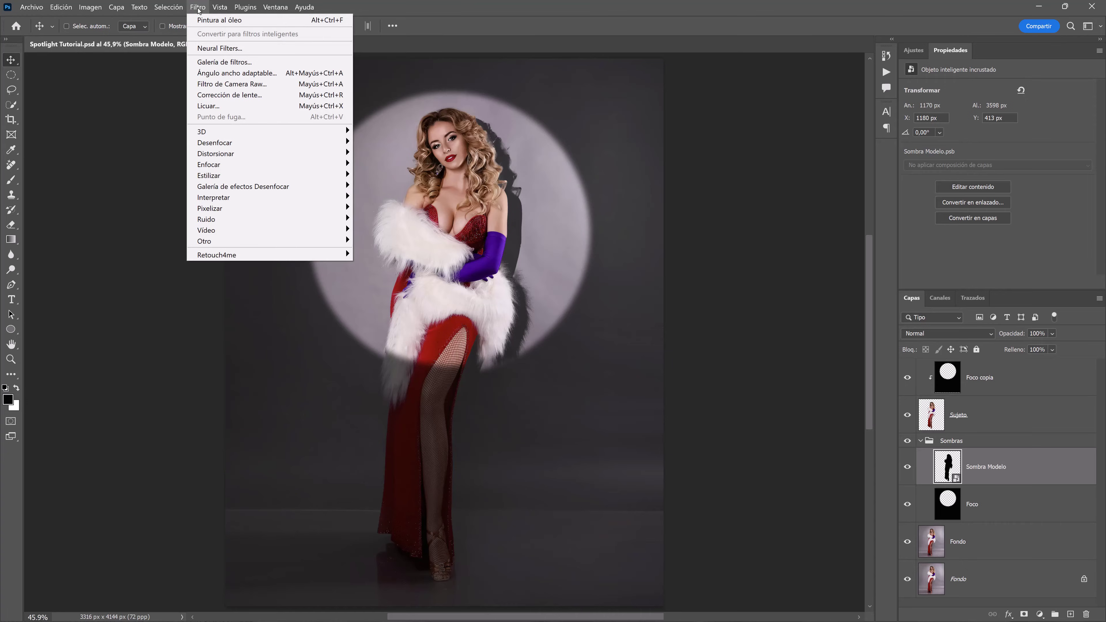
pyautogui.moveTo(214, 143)
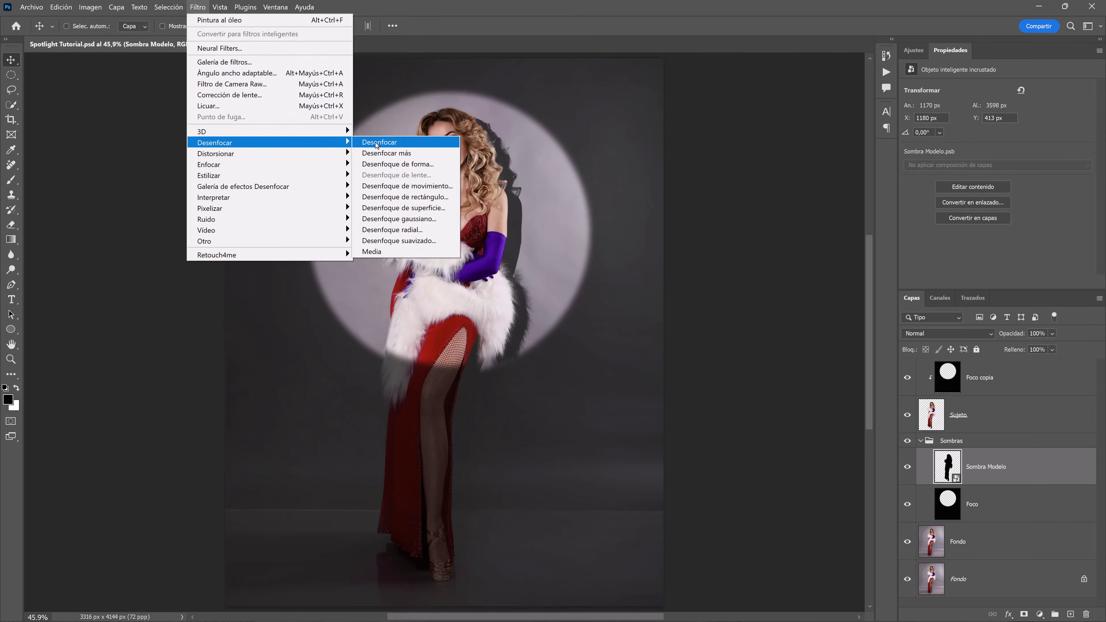
# Step: Apply a 4.0 px Gaussian Blur smart filter to Sombra Modelo and collapse its filter list
pyautogui.click(440, 219)
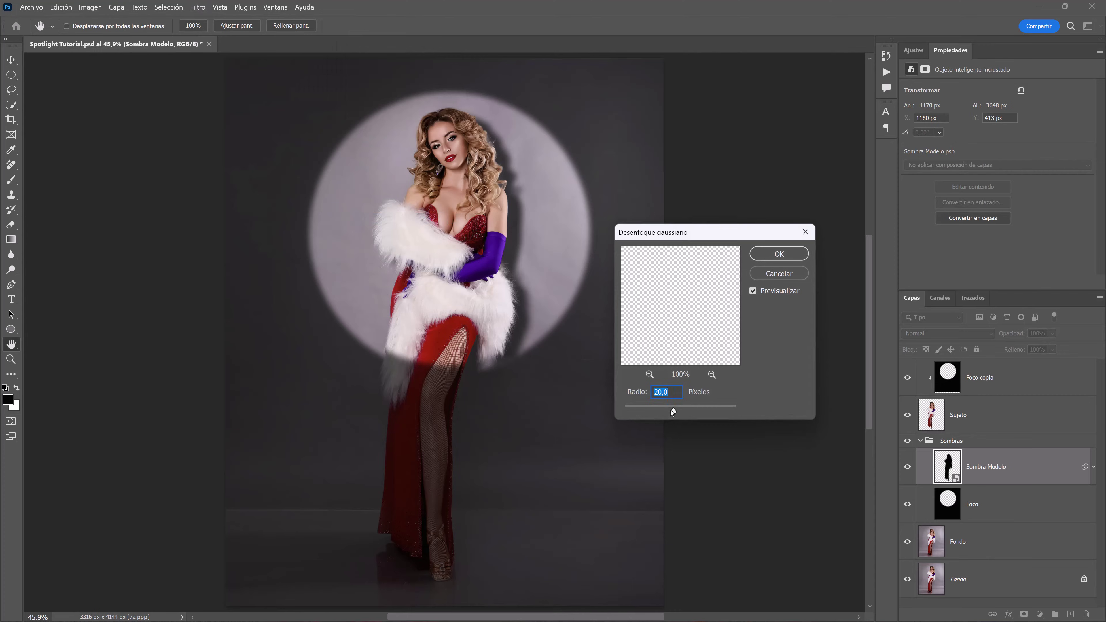
pyautogui.moveTo(642, 410); pyautogui.dragTo(648, 410)
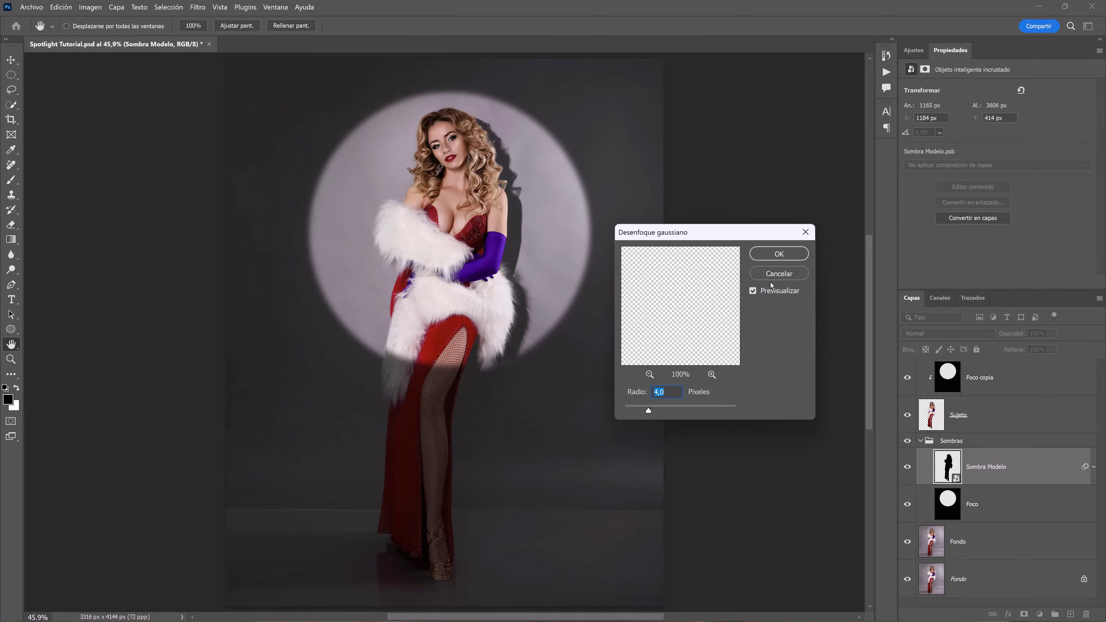
pyautogui.click(779, 254)
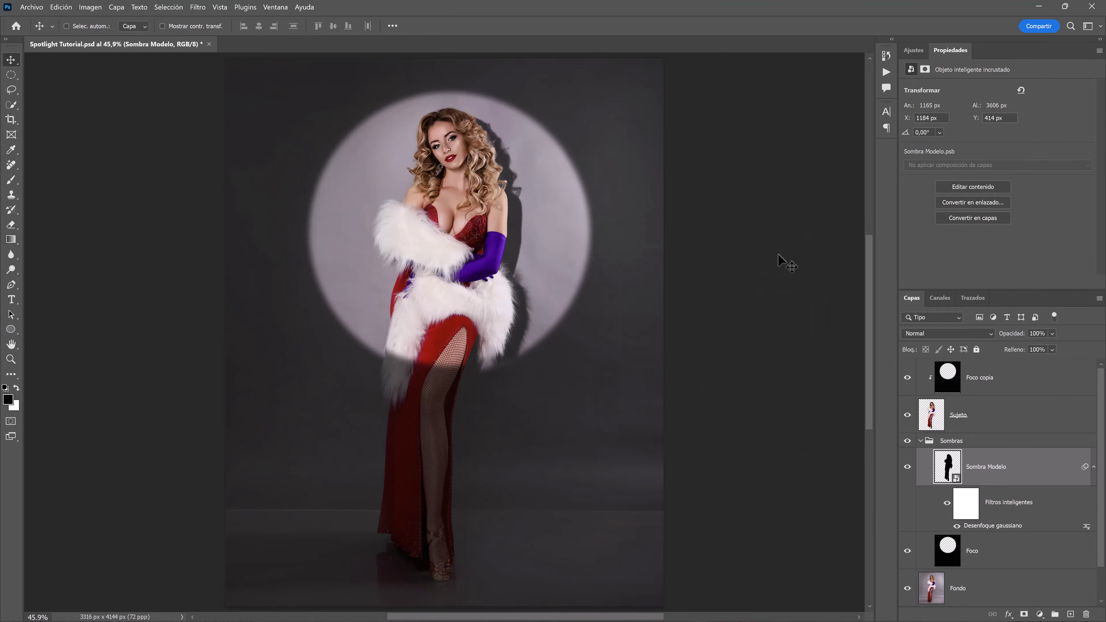
pyautogui.click(1093, 467)
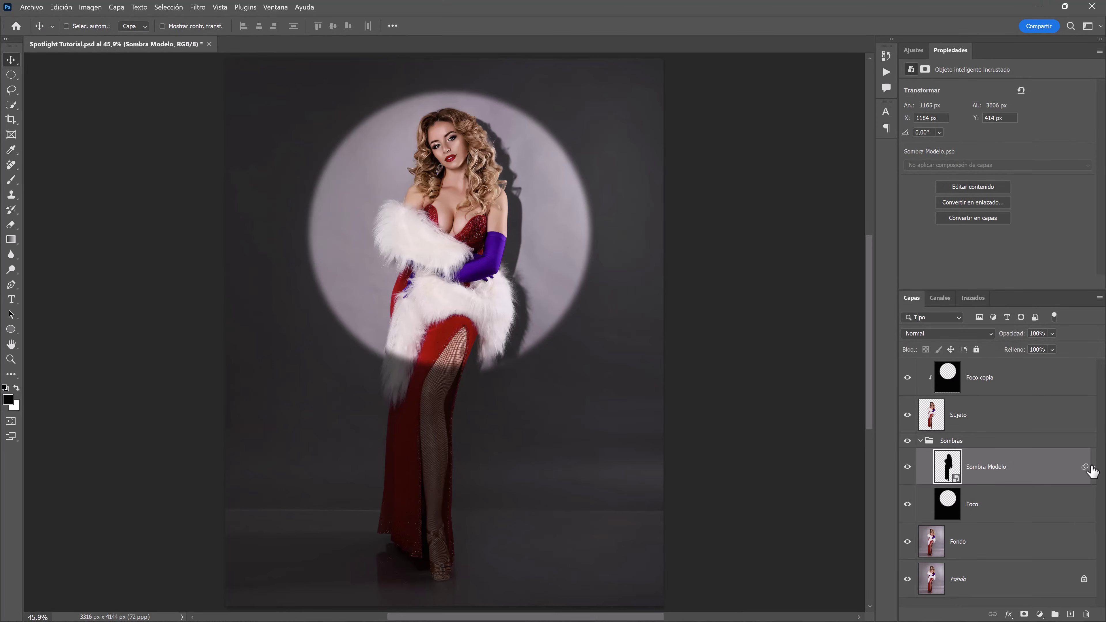
# Step: Duplicate Foco and set the copy's blending to the green channel only
pyautogui.click(1014, 505)
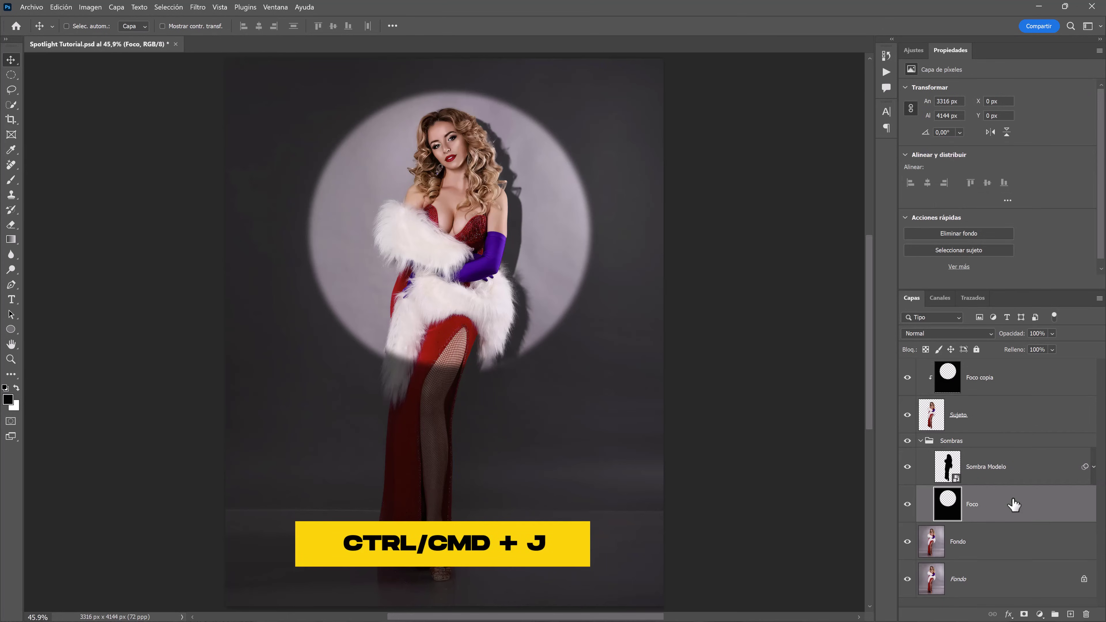
pyautogui.hotkey('ctrl', 'j')
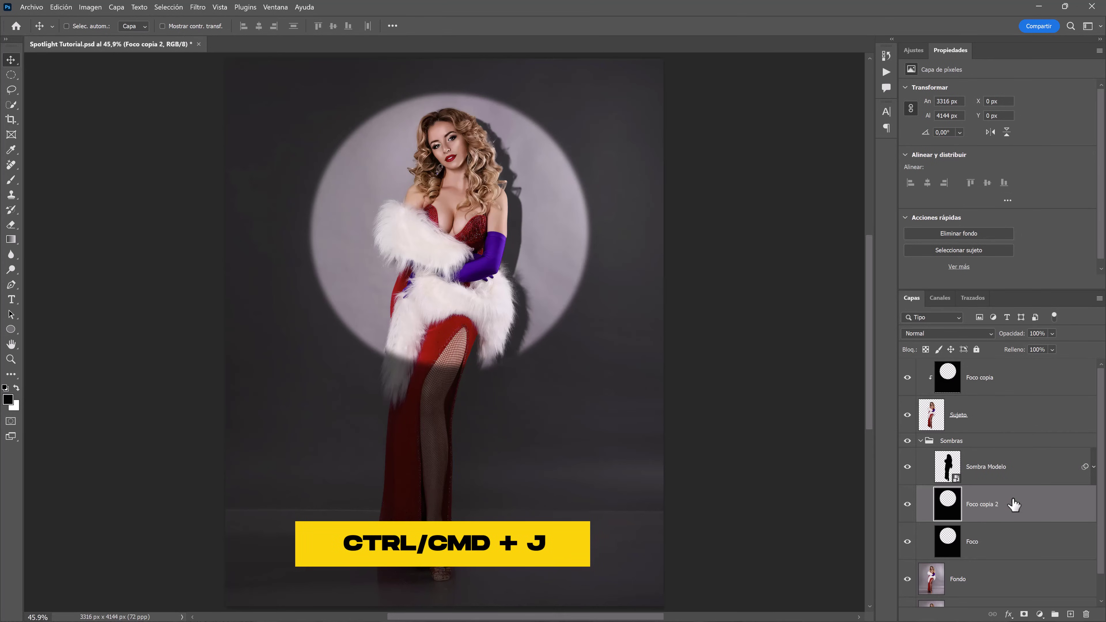
pyautogui.doubleClick(1015, 505)
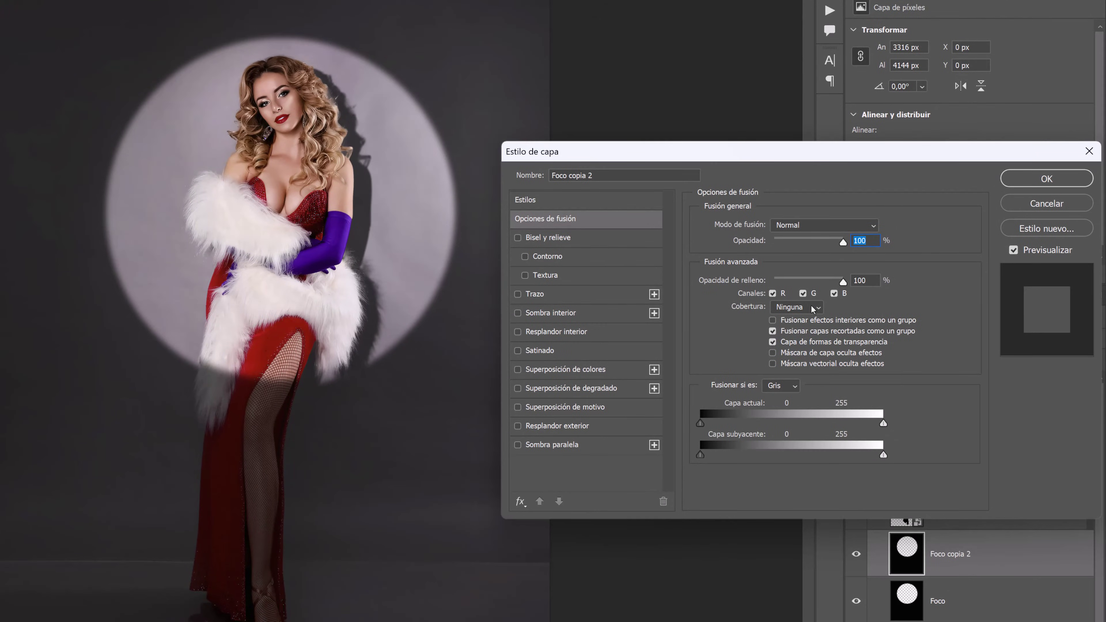
pyautogui.click(773, 294)
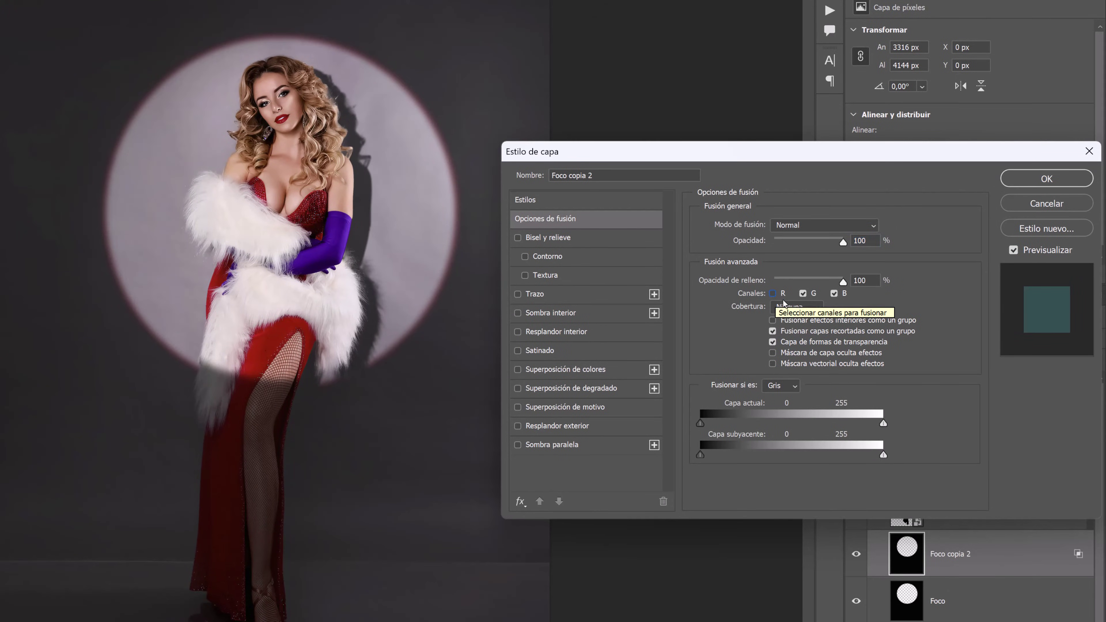
pyautogui.click(835, 294)
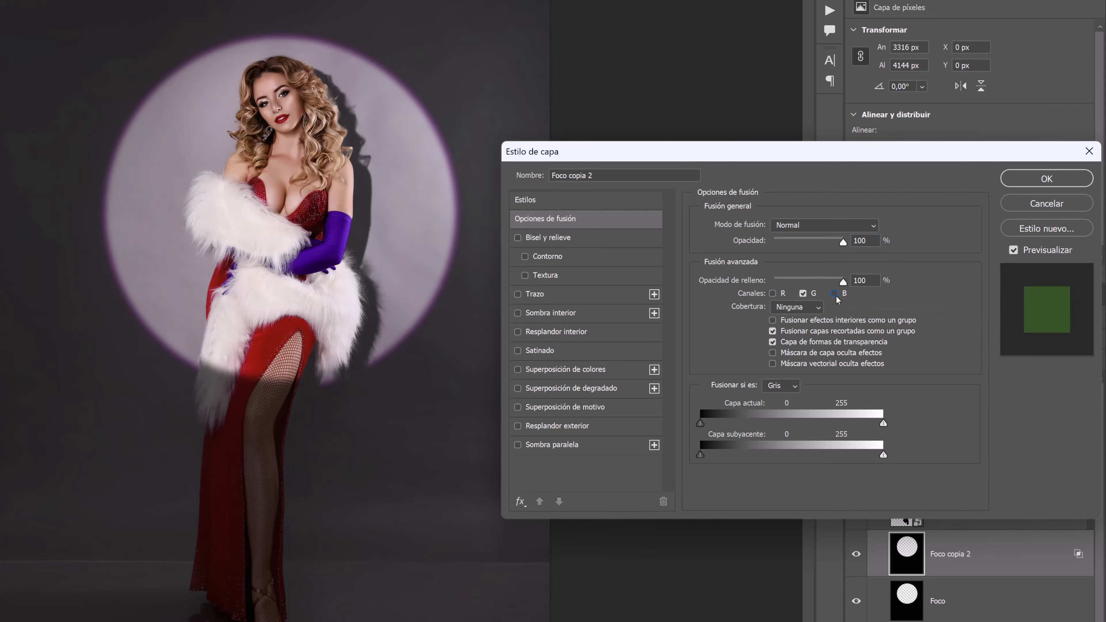
pyautogui.click(1026, 182)
# Step: Set the original Foco layer to blend only red and blue channels
pyautogui.doubleClick(993, 598)
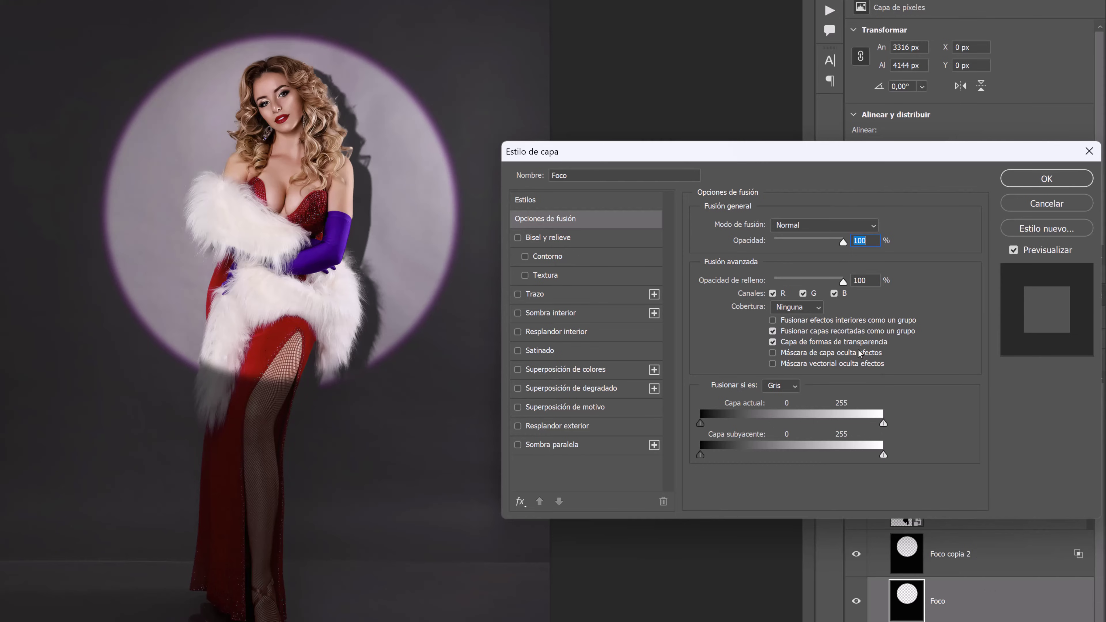
pyautogui.click(803, 293)
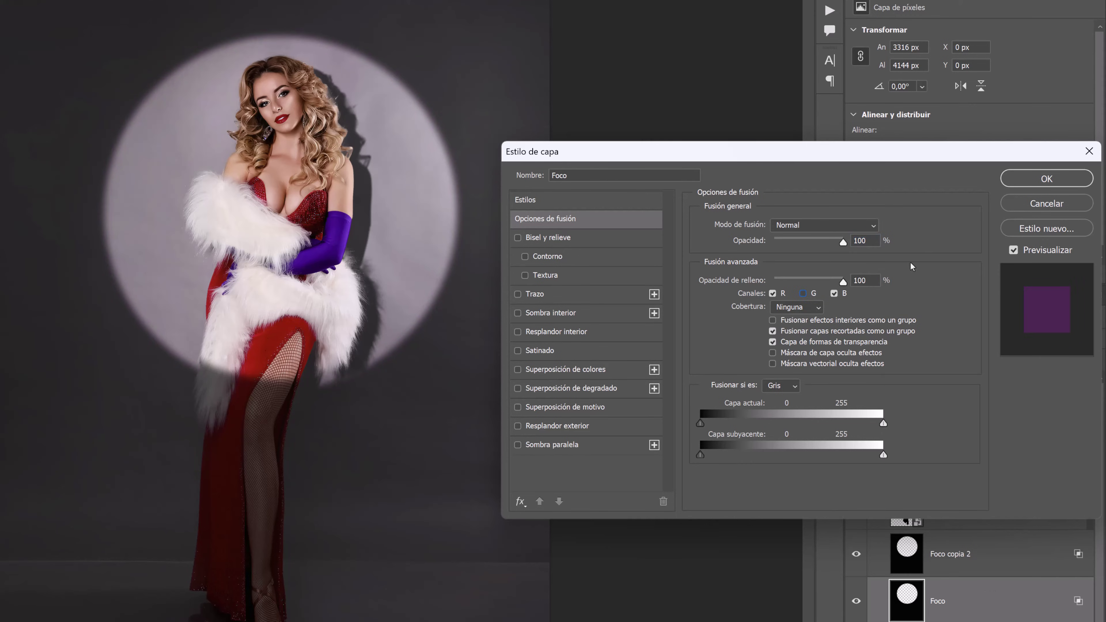
pyautogui.click(1015, 180)
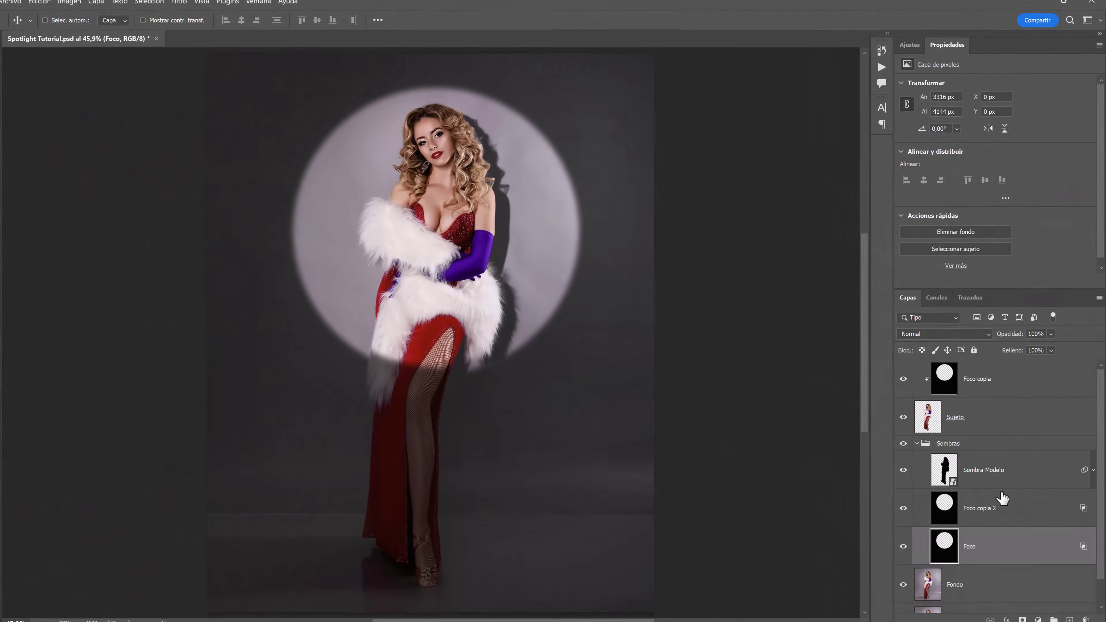
# Step: Scale both Foco spotlight layers together to about 101.04%
pyautogui.keyDown('ctrl'); pyautogui.click(1004, 515); pyautogui.keyUp('ctrl')
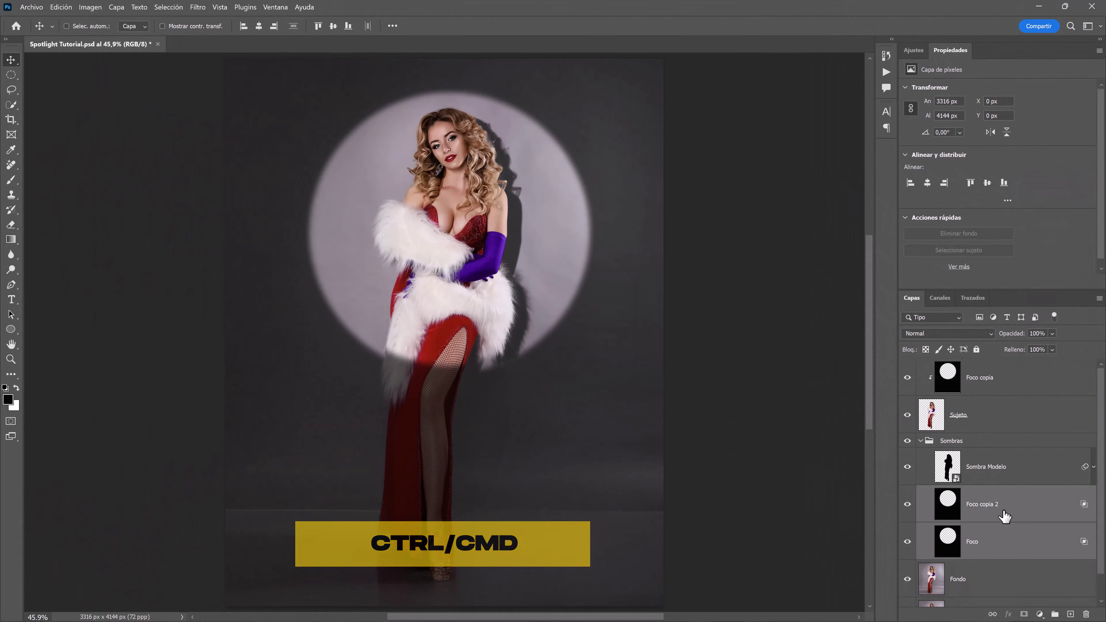
pyautogui.hotkey('ctrl', 't')
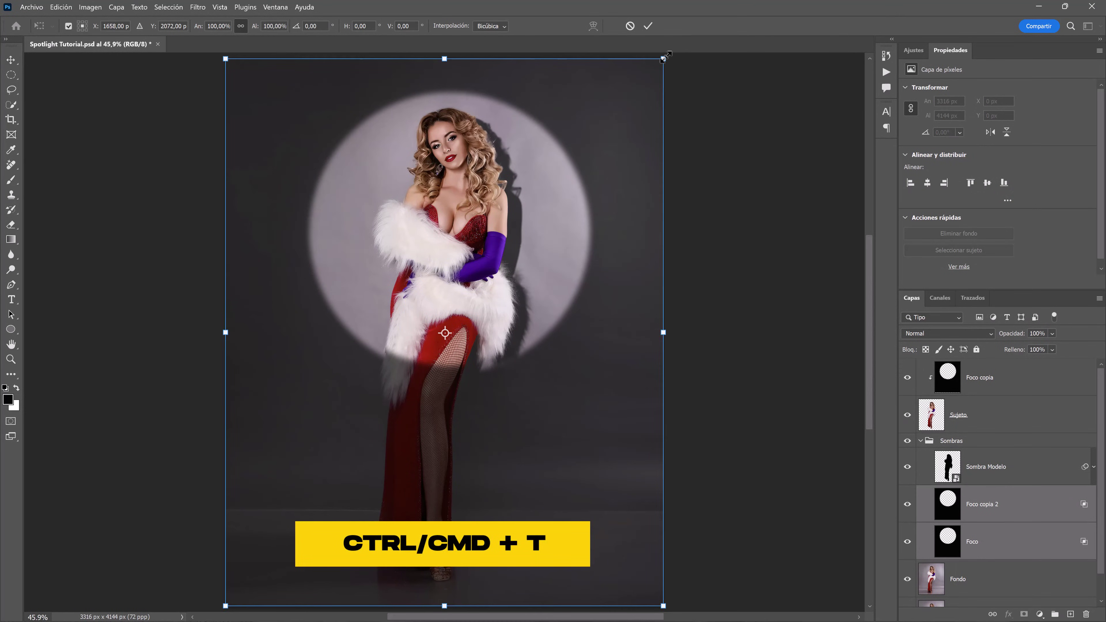
pyautogui.moveTo(663, 58); pyautogui.dragTo(665, 56)
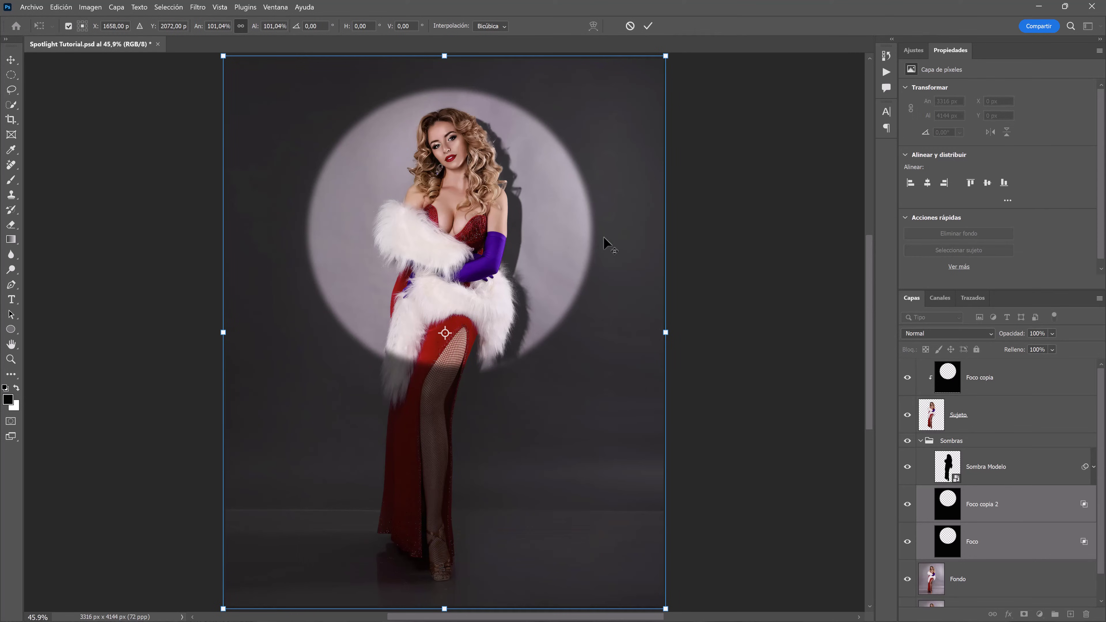
pyautogui.press('Return')
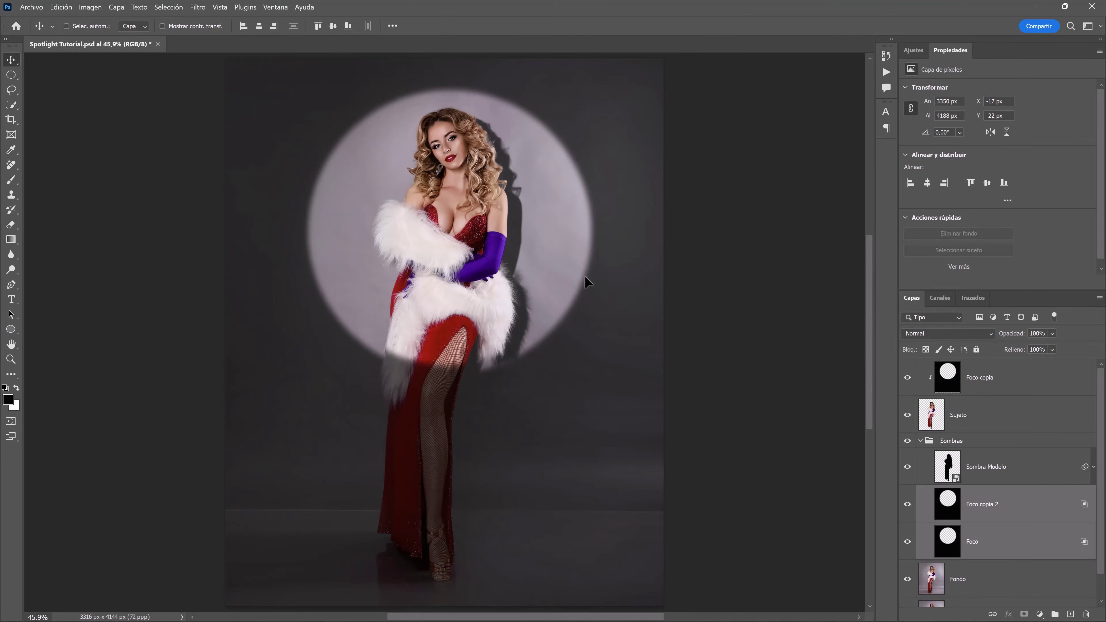
# Step: Nudge the green Foco copia 2 slightly left for a coloured fringe
pyautogui.click(1013, 521)
pyautogui.press('Left')
pyautogui.press('Left')
pyautogui.press('Left')
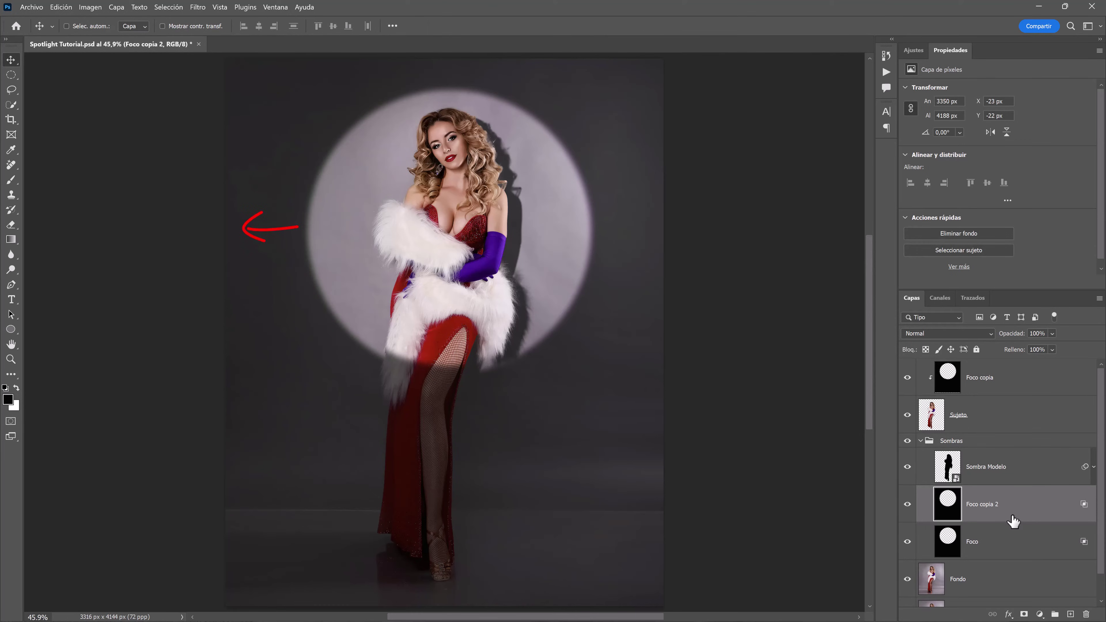
pyautogui.click(1009, 548)
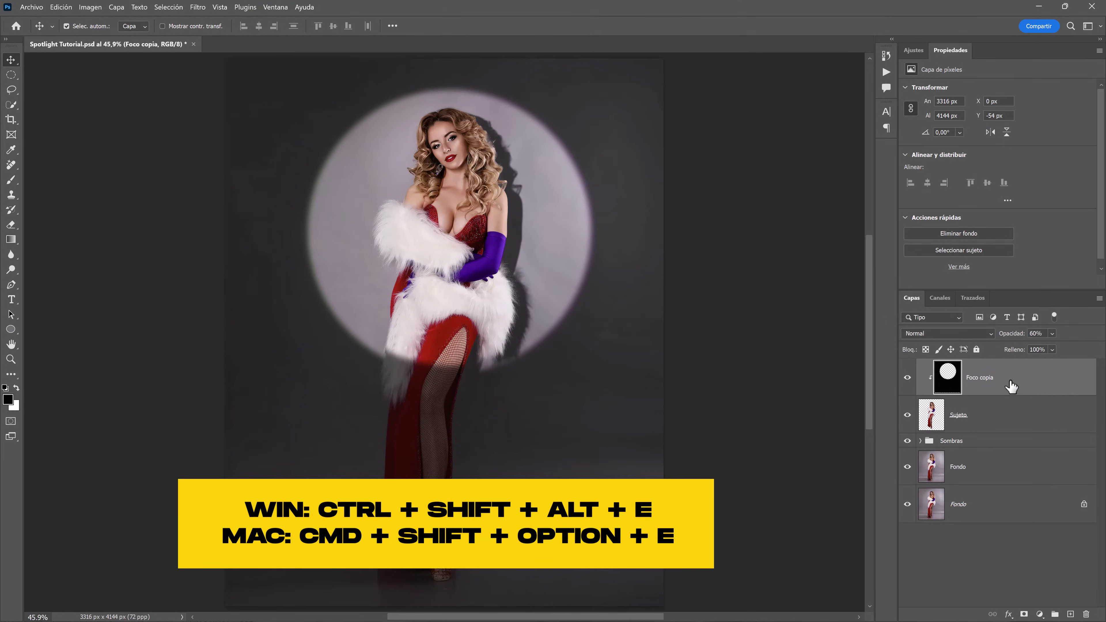
# Step: Stamp all visible layers into a new top layer named Glow and convert it to a smart object
pyautogui.hotkey('ctrl', 'shift', 'alt', 'e')
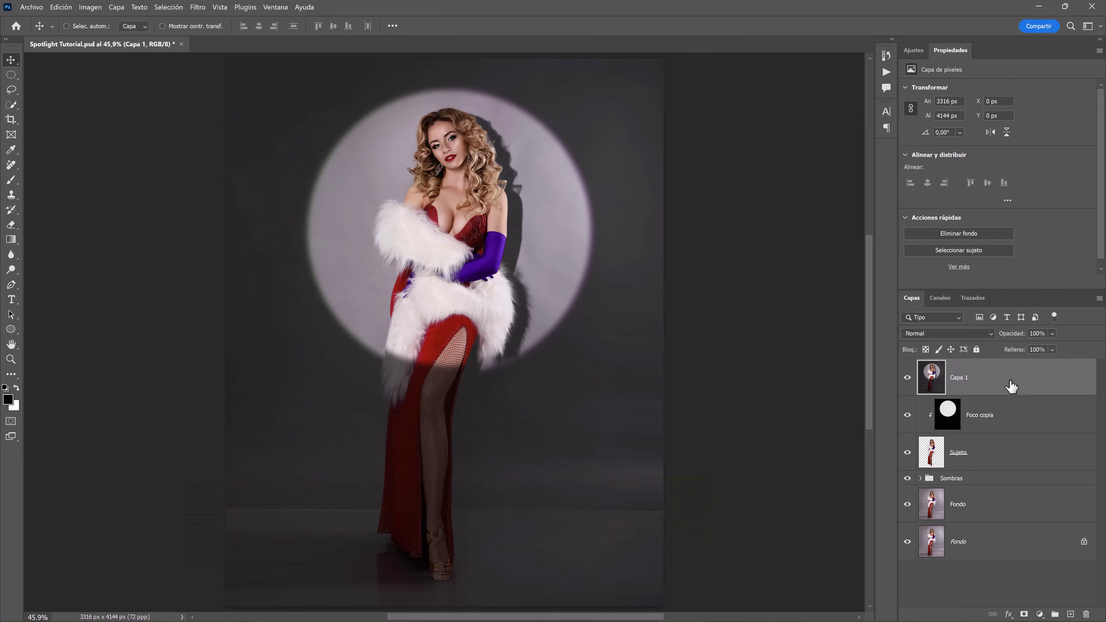
pyautogui.doubleClick(959, 377)
pyautogui.write('Glow')
pyautogui.press('Return')
pyautogui.rightClick(1035, 383)
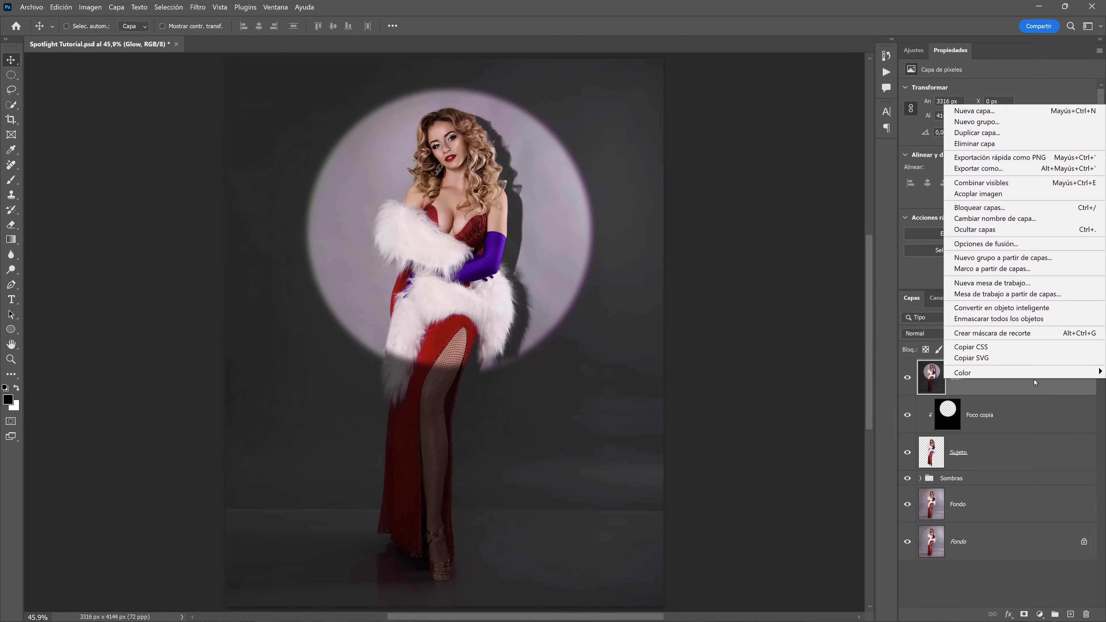
pyautogui.click(1036, 308)
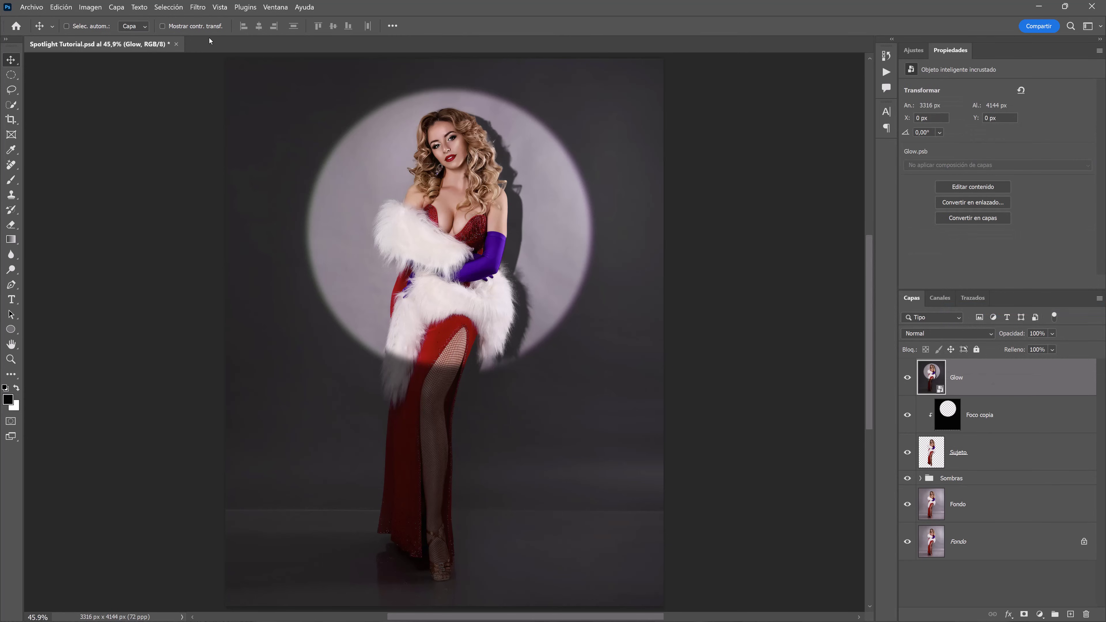
# Step: Apply a 20 px Gaussian Blur smart filter to the Glow layer
pyautogui.click(198, 7)
pyautogui.moveTo(259, 143)
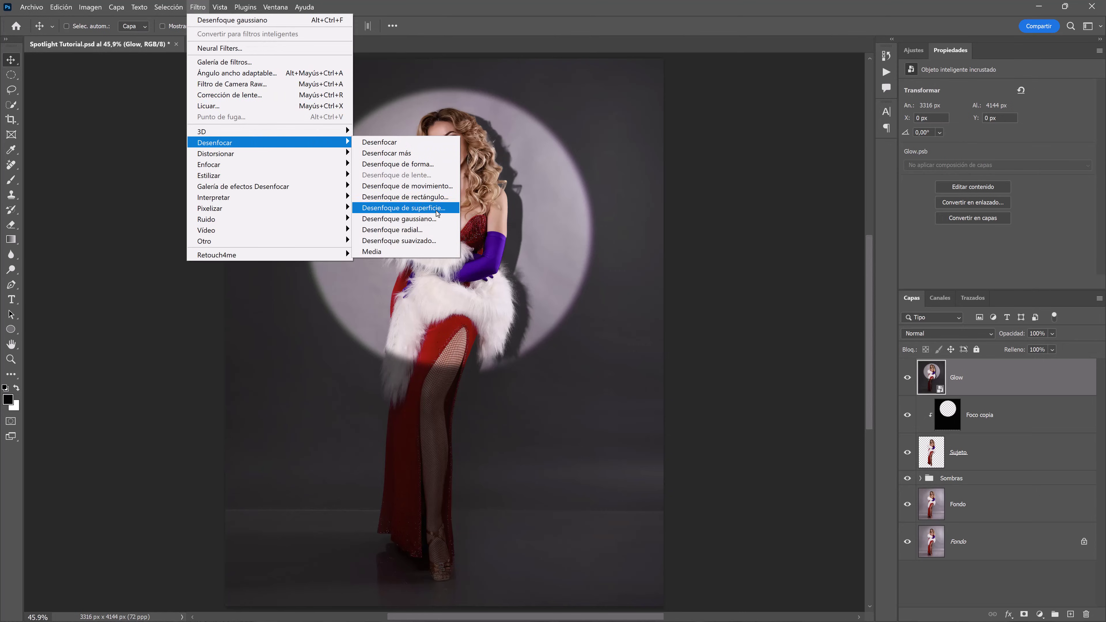
pyautogui.click(435, 219)
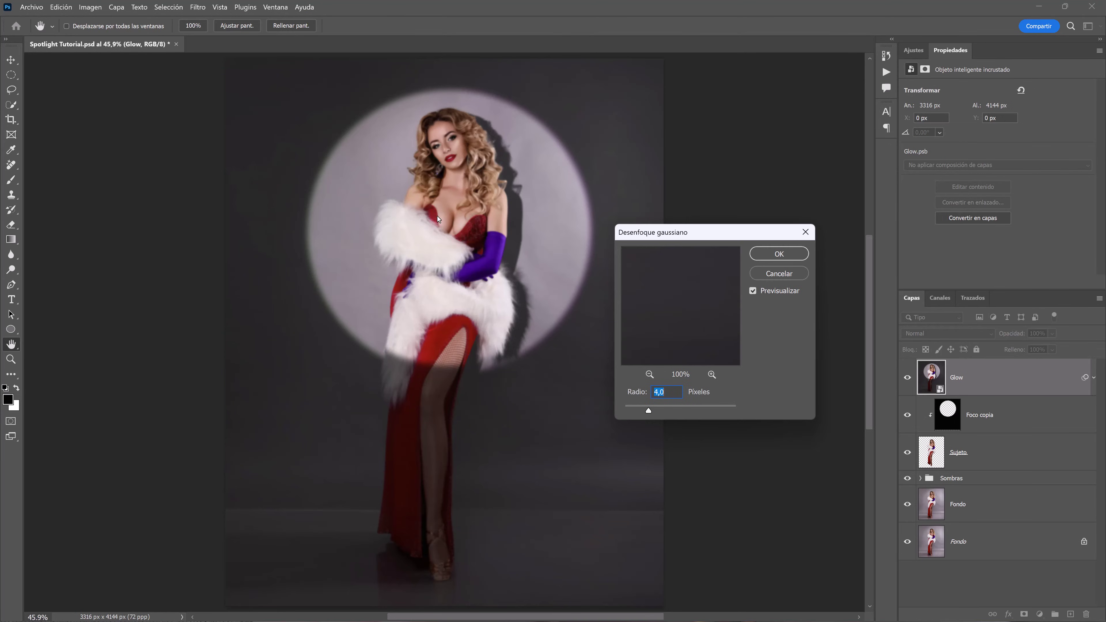
pyautogui.write('20')
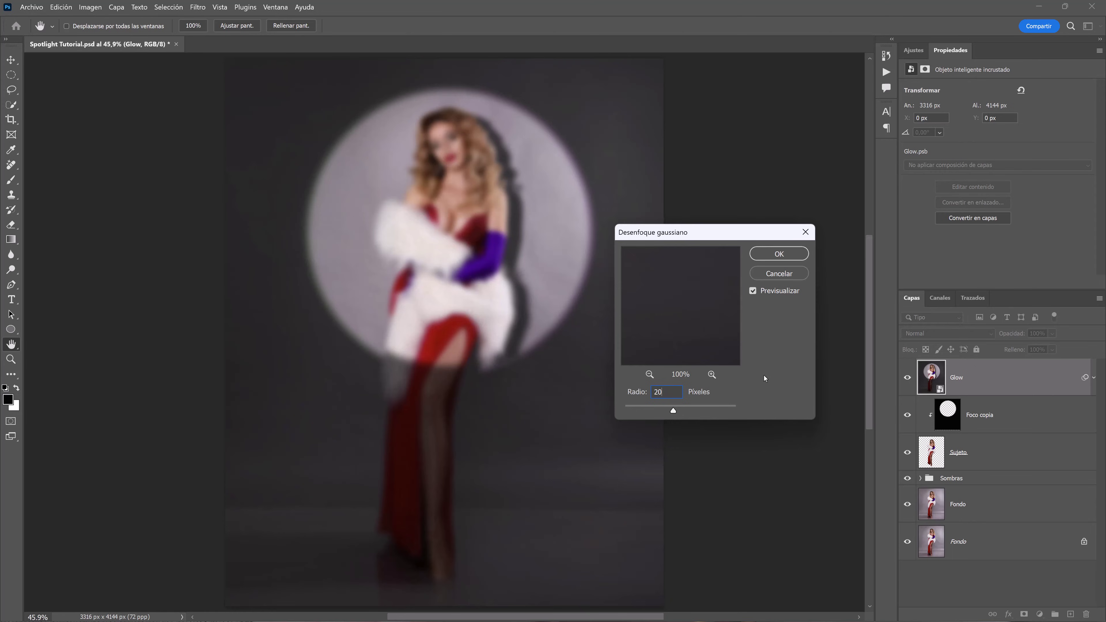
pyautogui.click(774, 257)
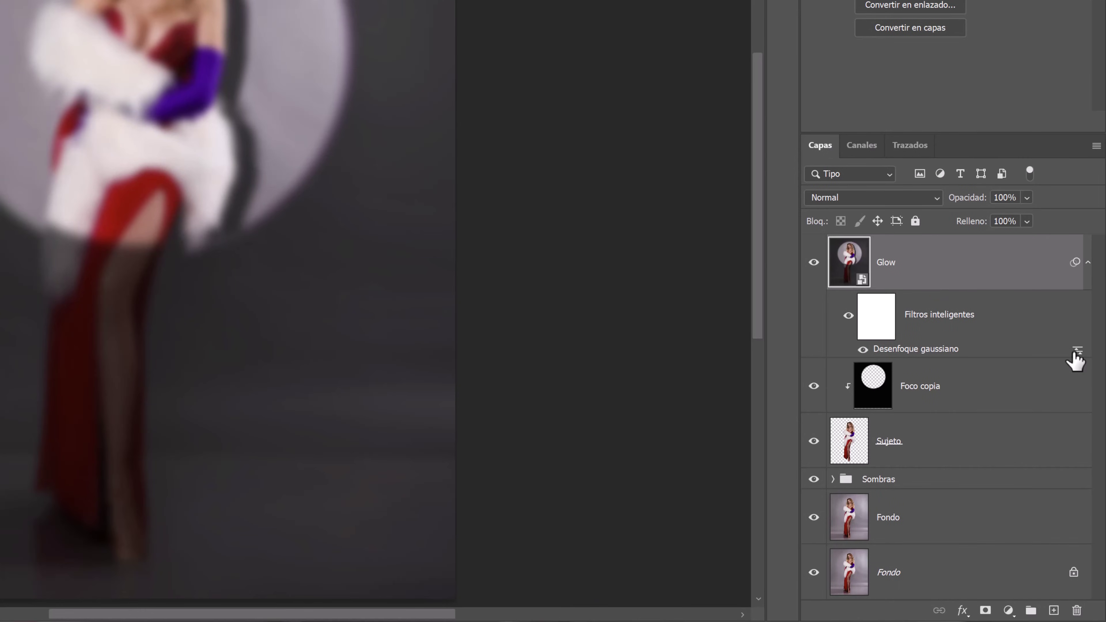
# Step: Set the blur filter's blending to Trama mode at about 52% opacity
pyautogui.doubleClick(1075, 355)
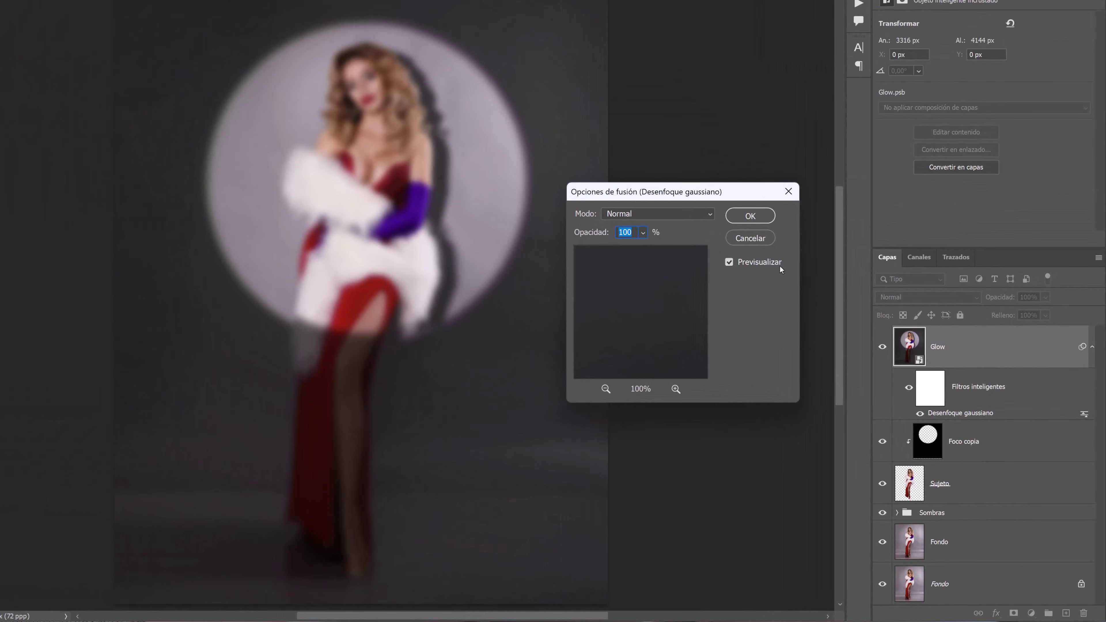
pyautogui.click(681, 214)
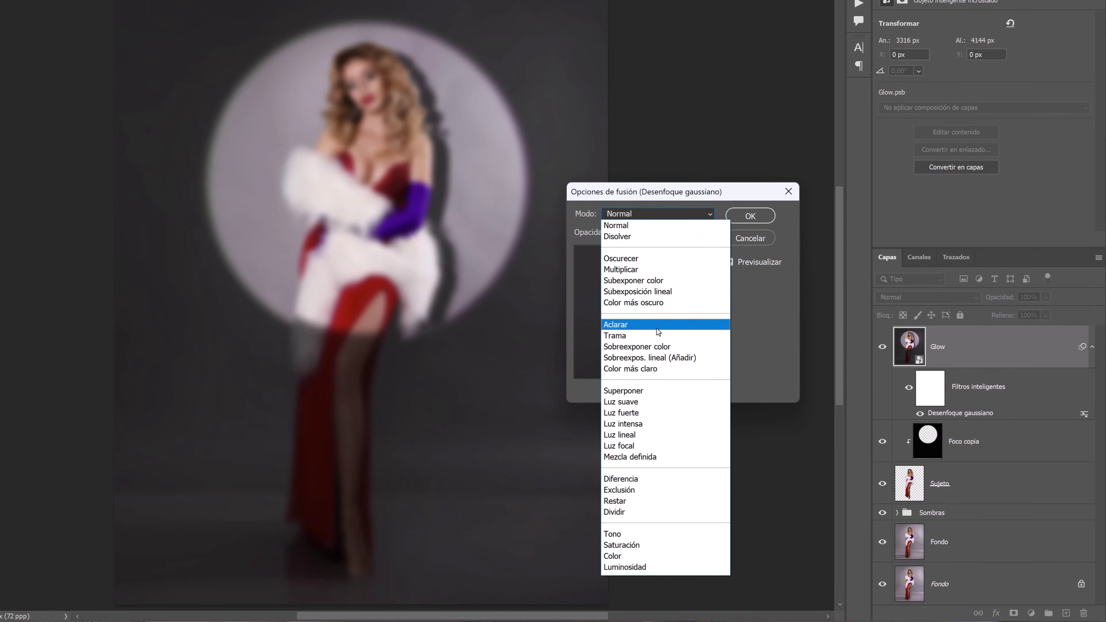
pyautogui.click(656, 336)
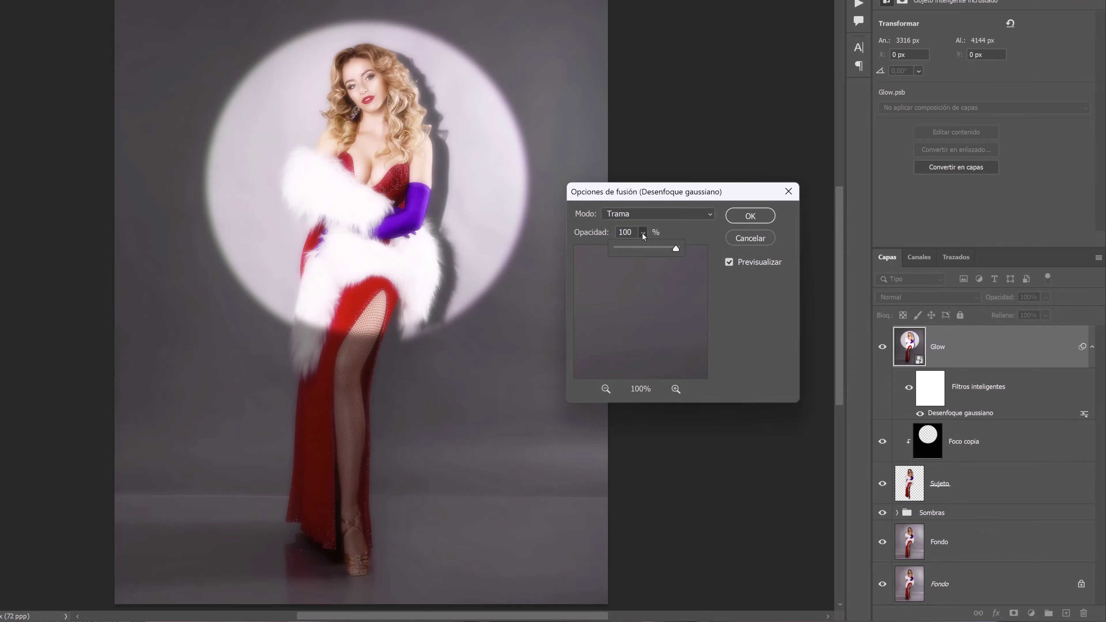
pyautogui.moveTo(647, 251); pyautogui.dragTo(646, 252)
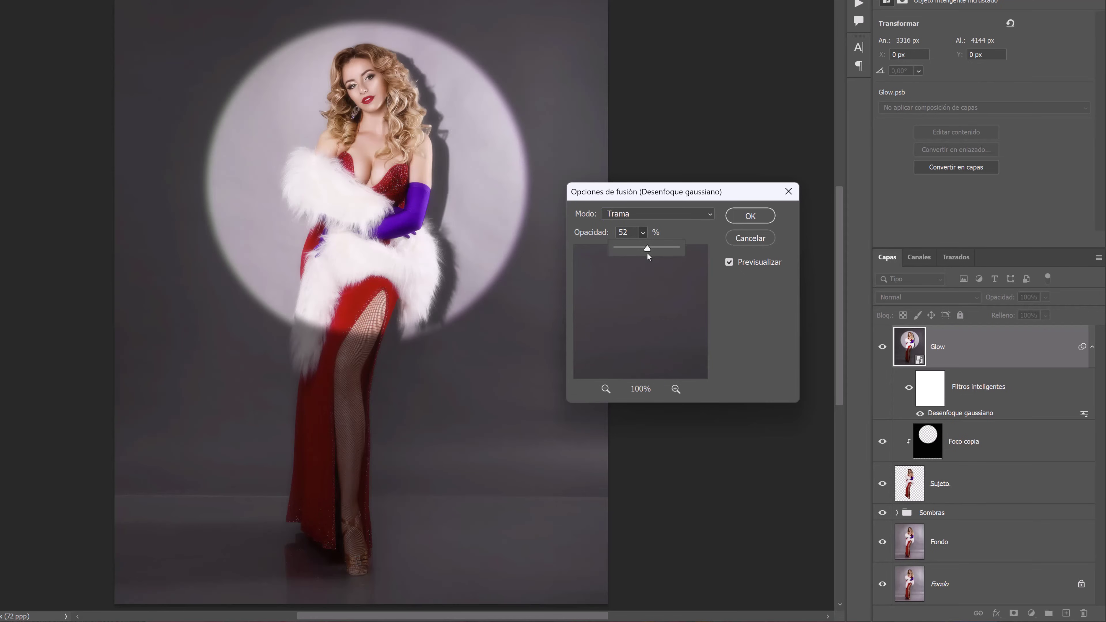
pyautogui.click(754, 215)
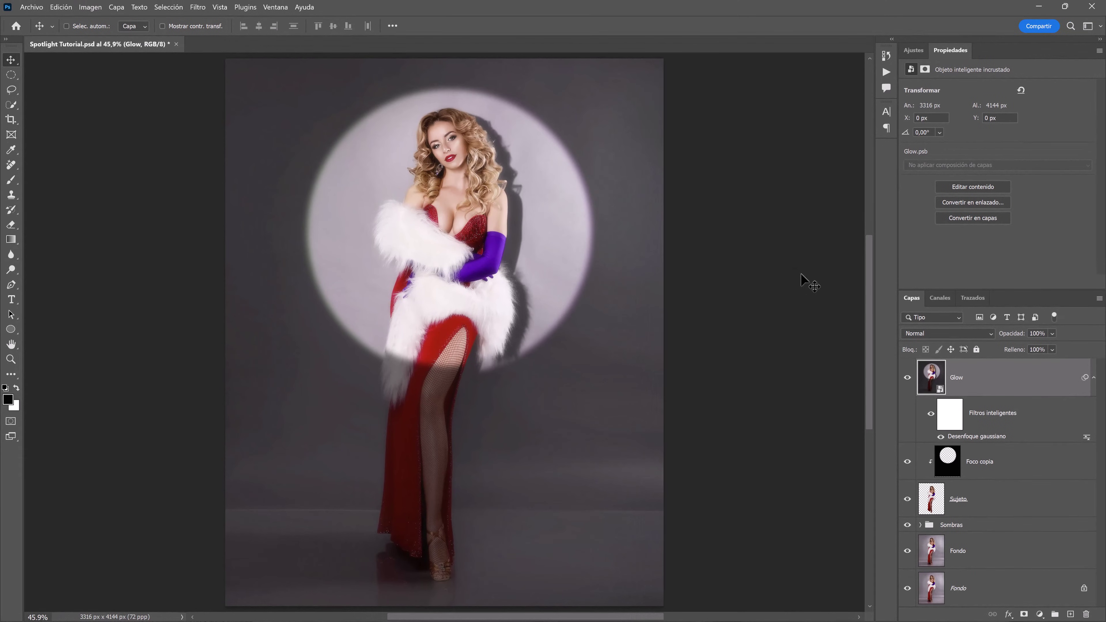
# Step: Add an inverted mask to Glow and reveal a large soft white circle at the centre
pyautogui.click(1025, 614)
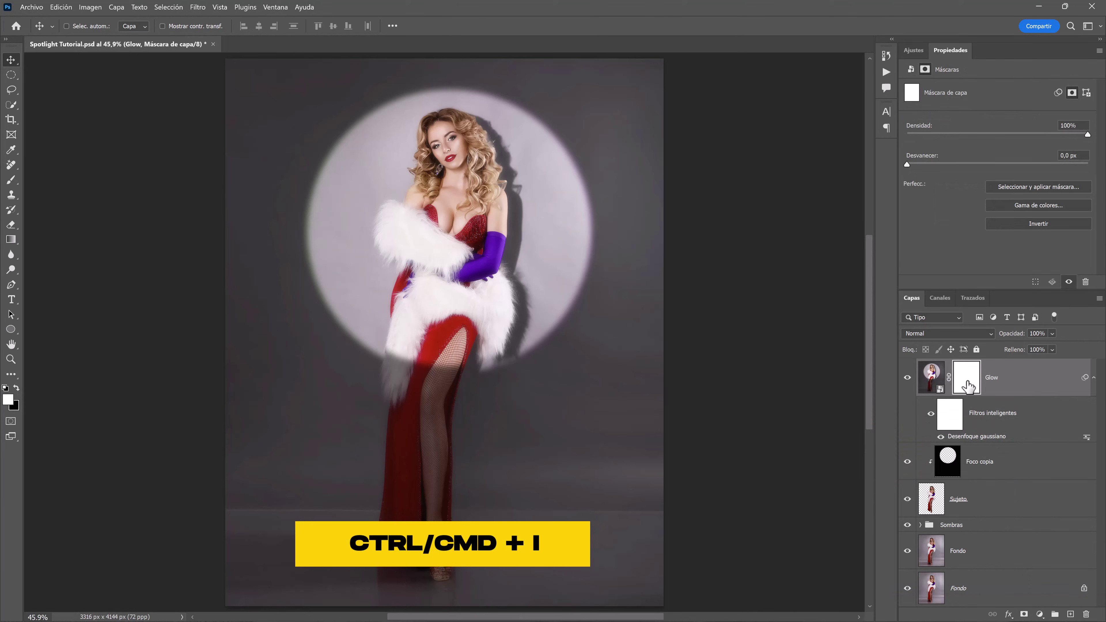
pyautogui.hotkey('ctrl', 'i')
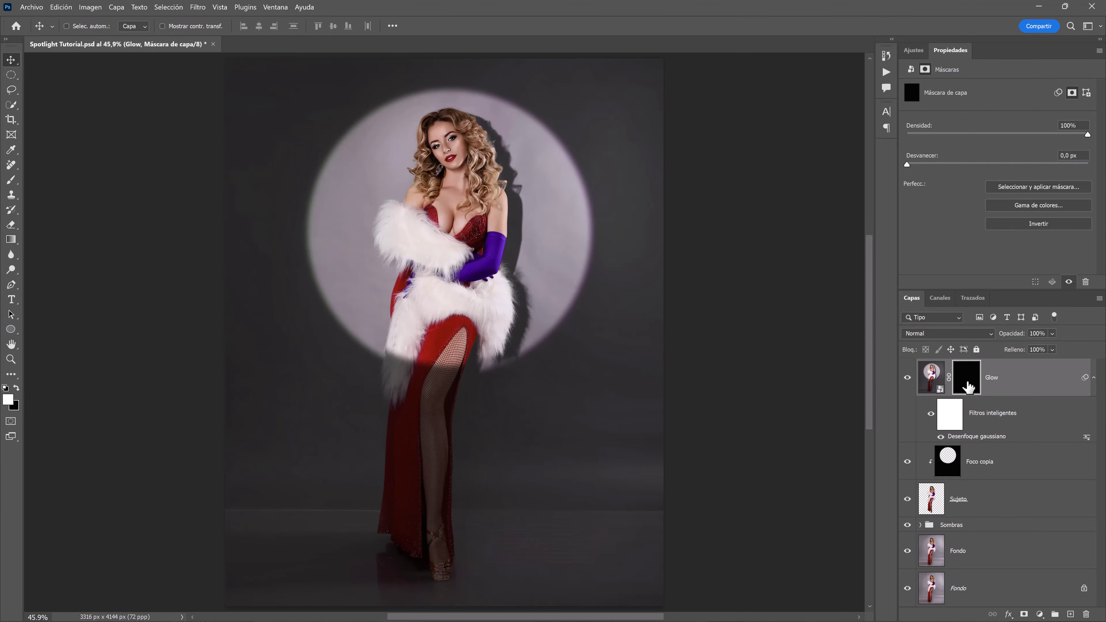
pyautogui.press('b')
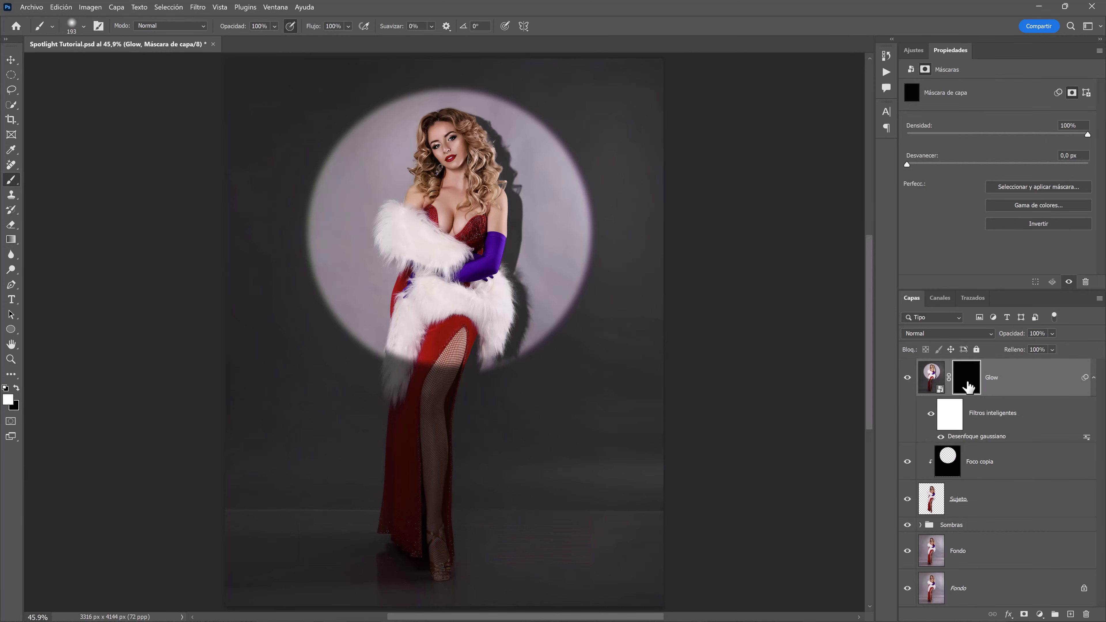
pyautogui.moveTo(432, 269); pyautogui.dragTo(743, 259)
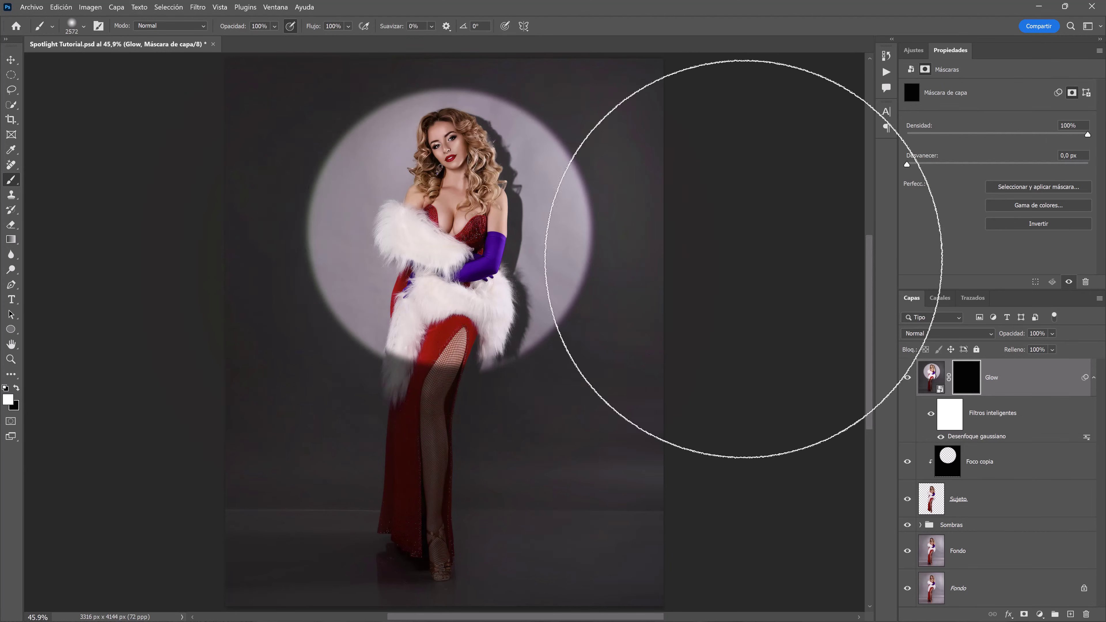
pyautogui.moveTo(444, 231); pyautogui.dragTo(392, 241)
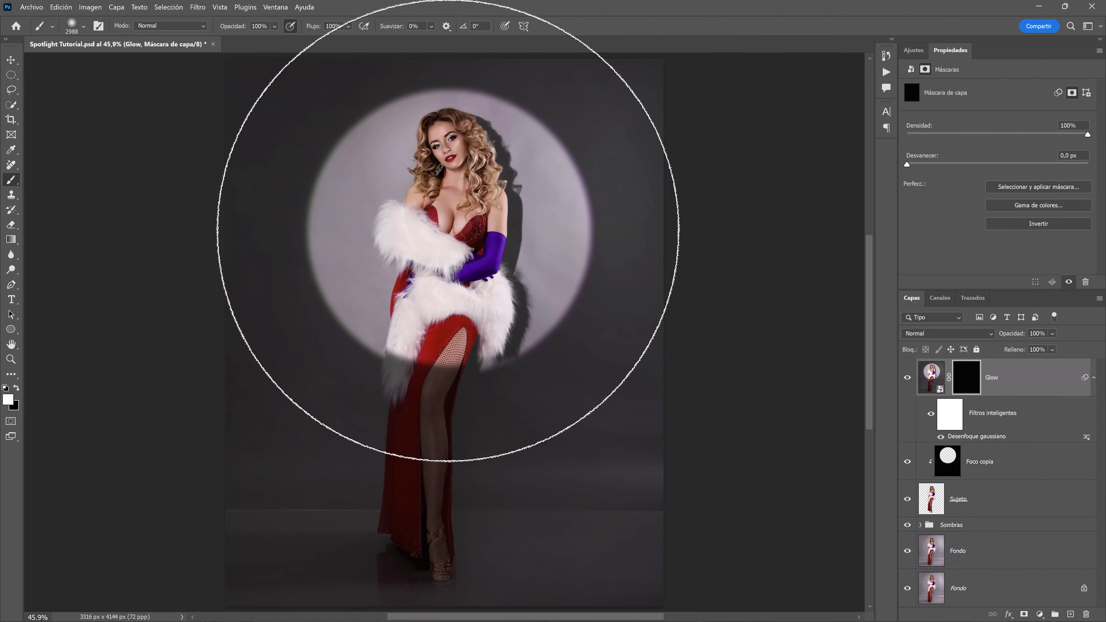
pyautogui.click(448, 231)
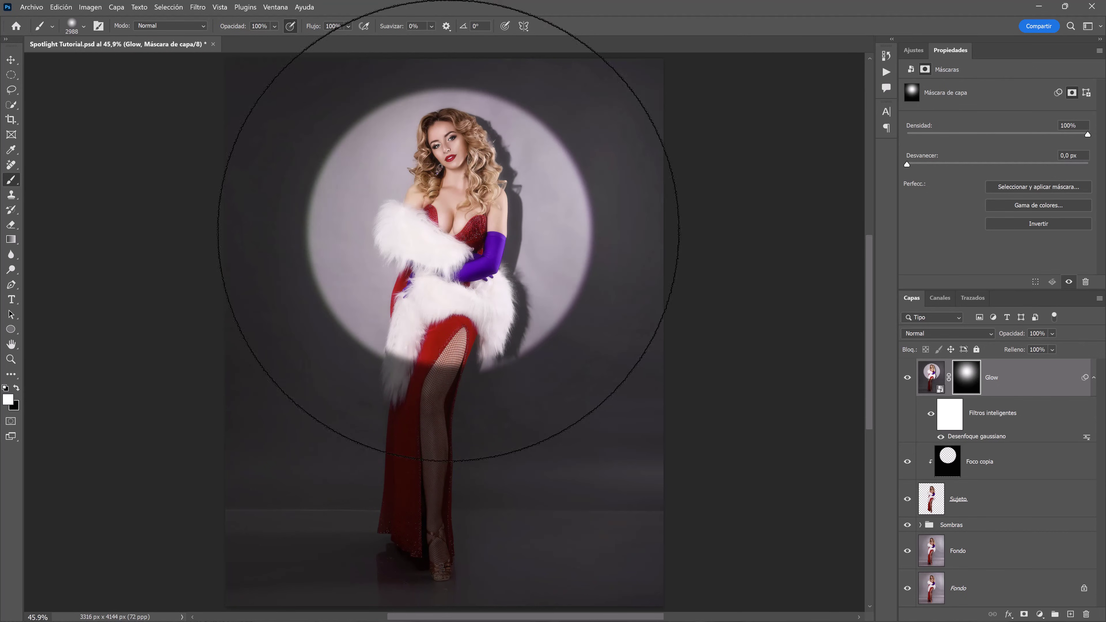
# Step: Toggle Glow's visibility to compare, then collapse its smart filter list
pyautogui.press('v')
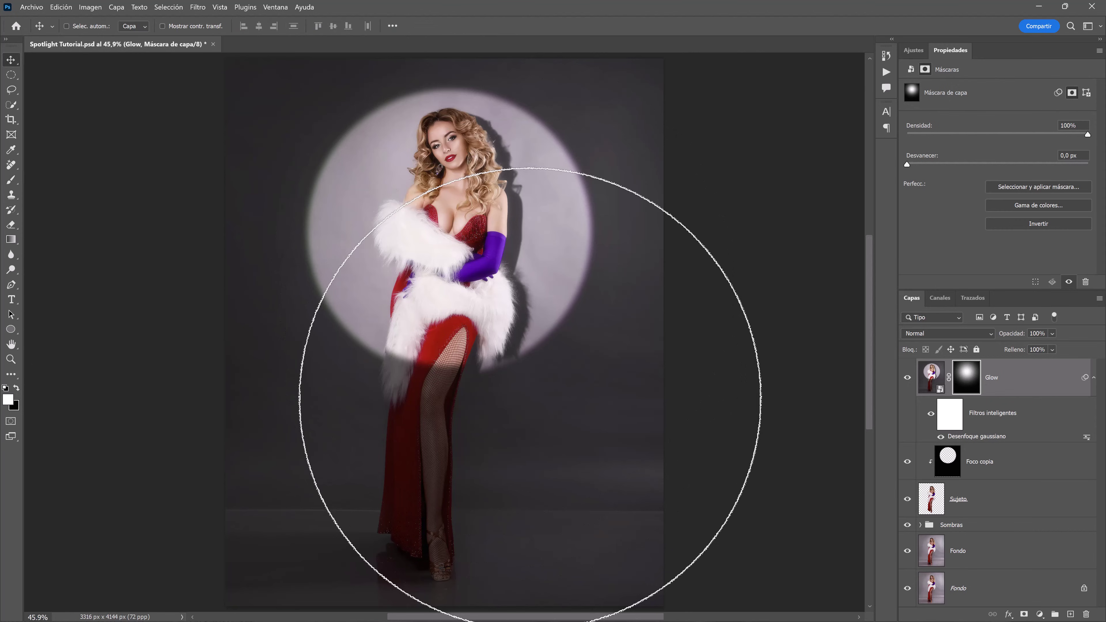
pyautogui.click(908, 379)
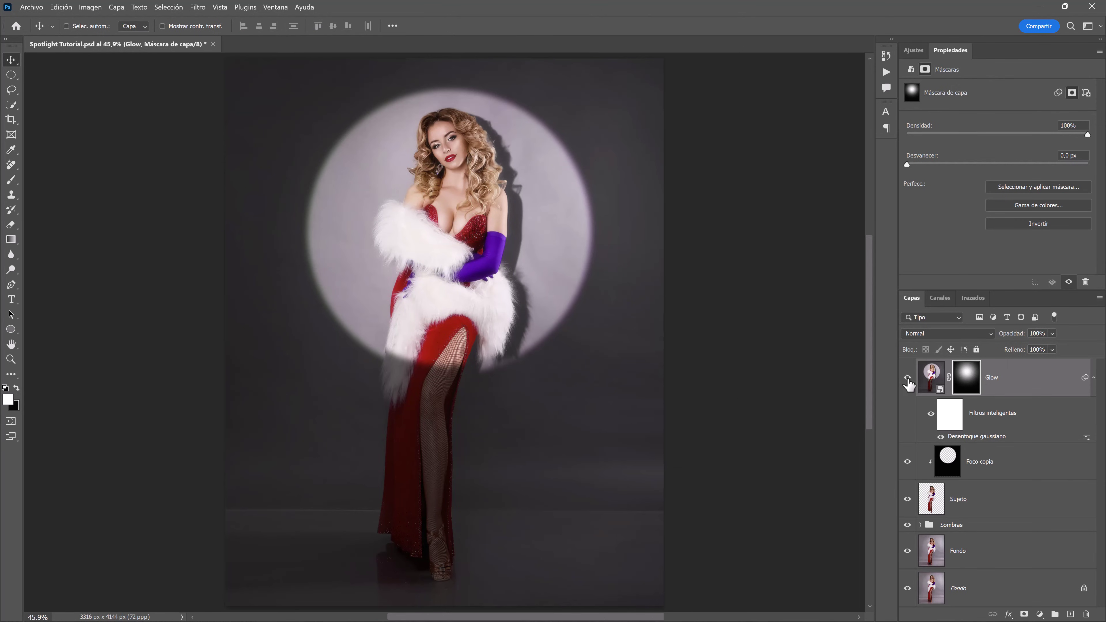
pyautogui.click(1092, 379)
pyautogui.click(1032, 380)
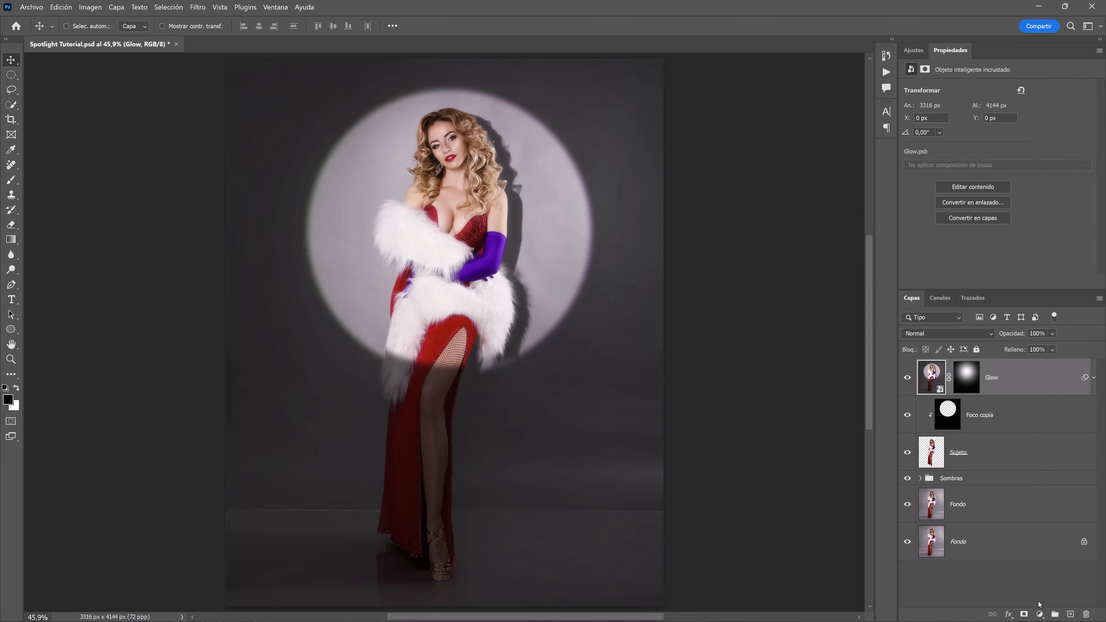
# Step: Add a Solid Color fill layer with colour ff0000
pyautogui.click(1040, 614)
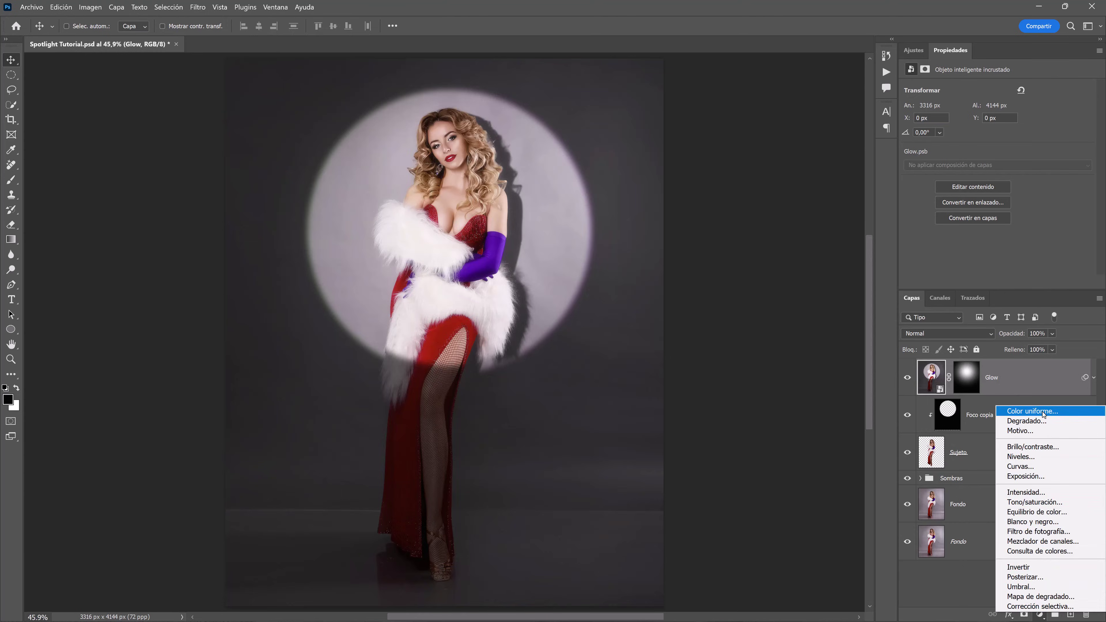
pyautogui.click(1042, 412)
pyautogui.write('ff0000')
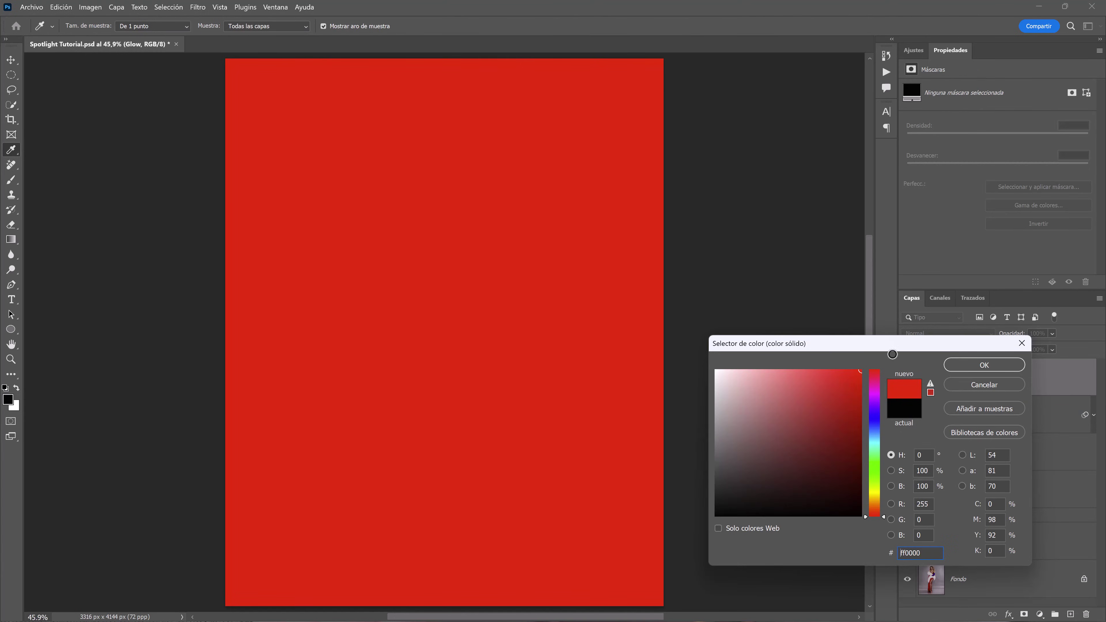
pyautogui.click(963, 364)
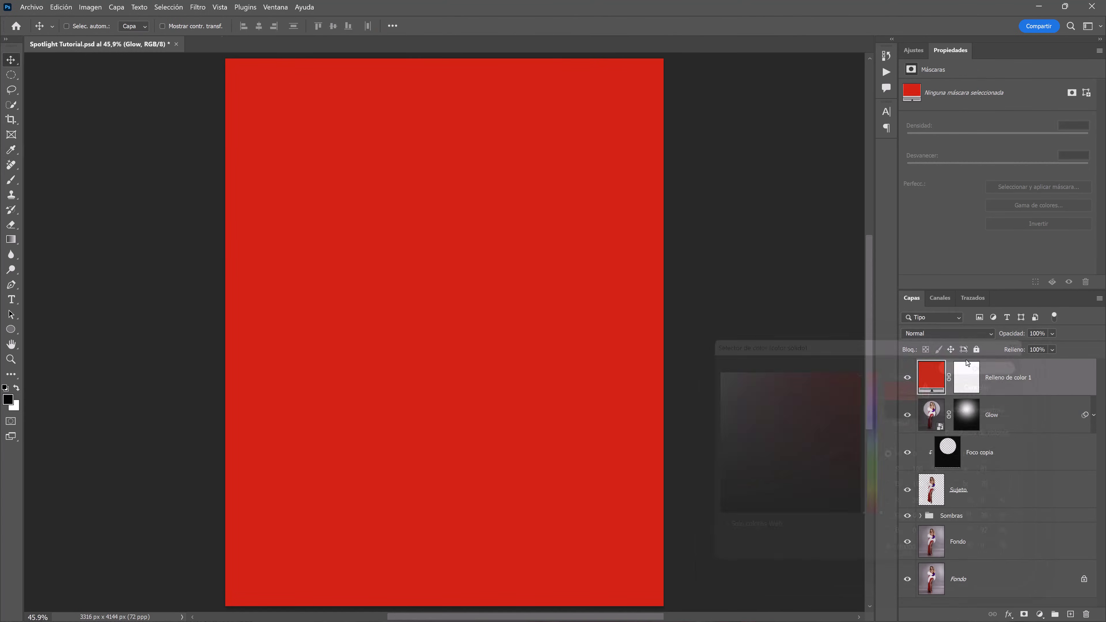
# Step: Set the colour fill to Diferencia mode at 7% opacity and compare with it hidden
pyautogui.click(950, 335)
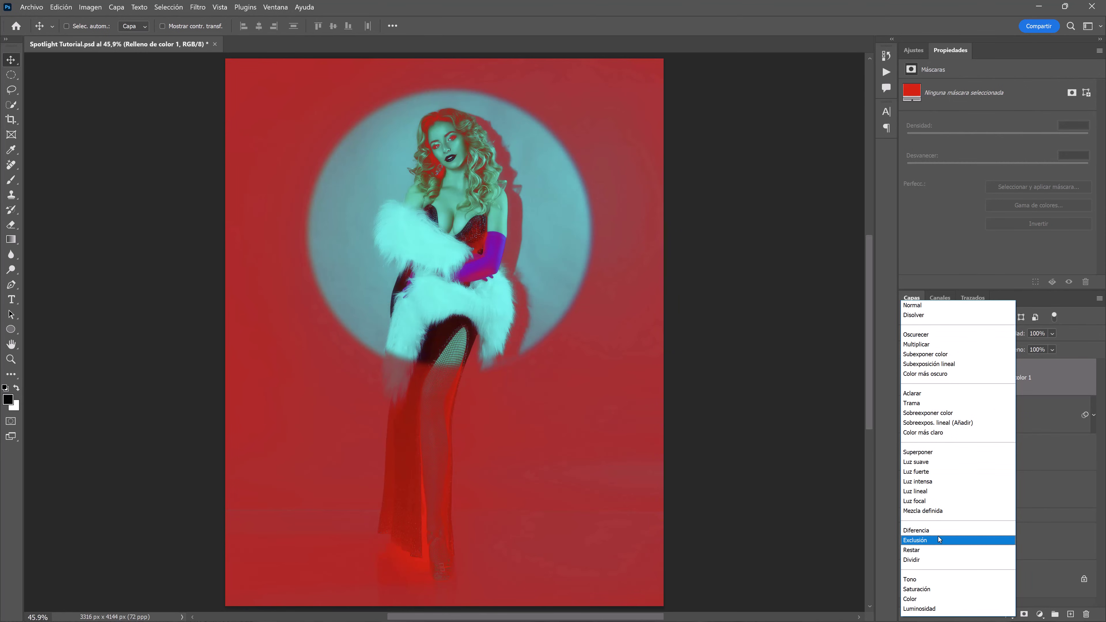
pyautogui.click(938, 531)
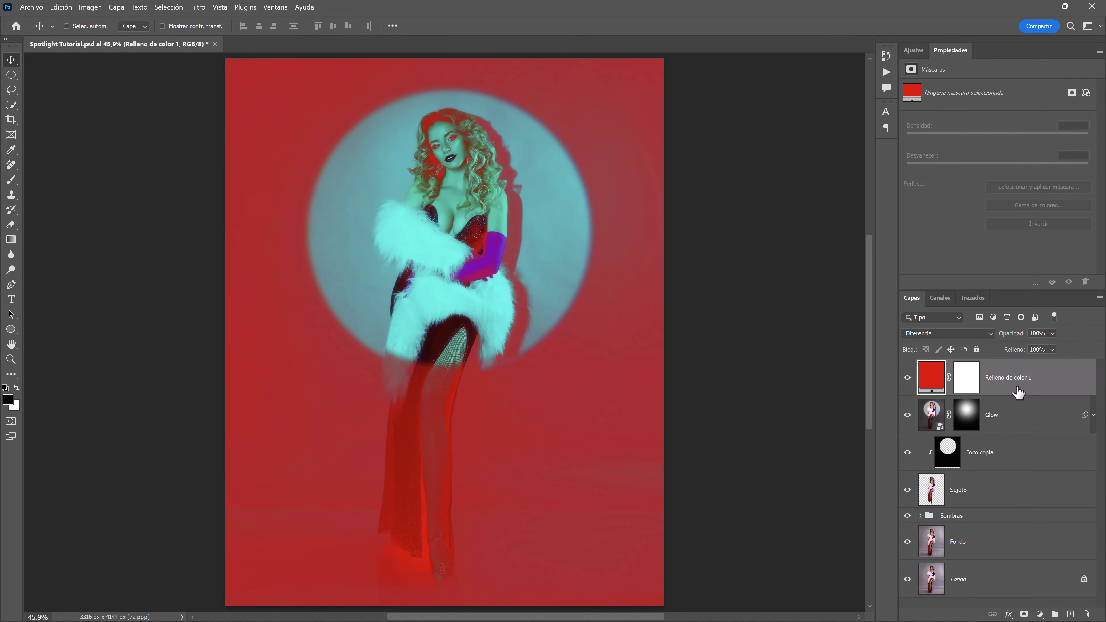
pyautogui.click(1053, 350)
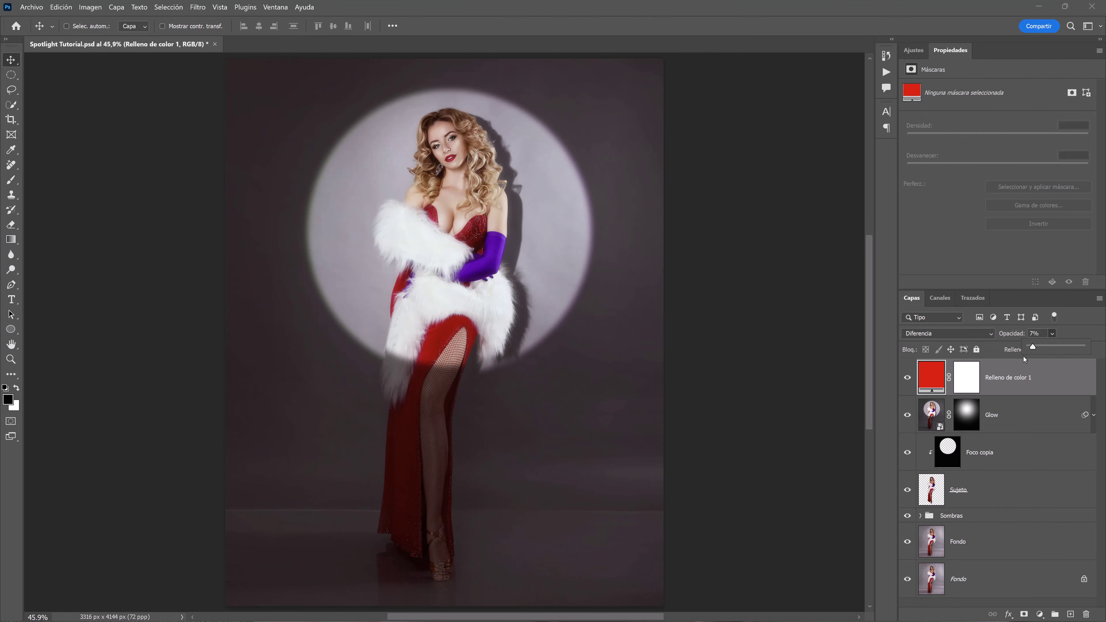
pyautogui.click(908, 378)
pyautogui.click(908, 378)
# Step: Change the fill colour from red to purple
pyautogui.doubleClick(932, 375)
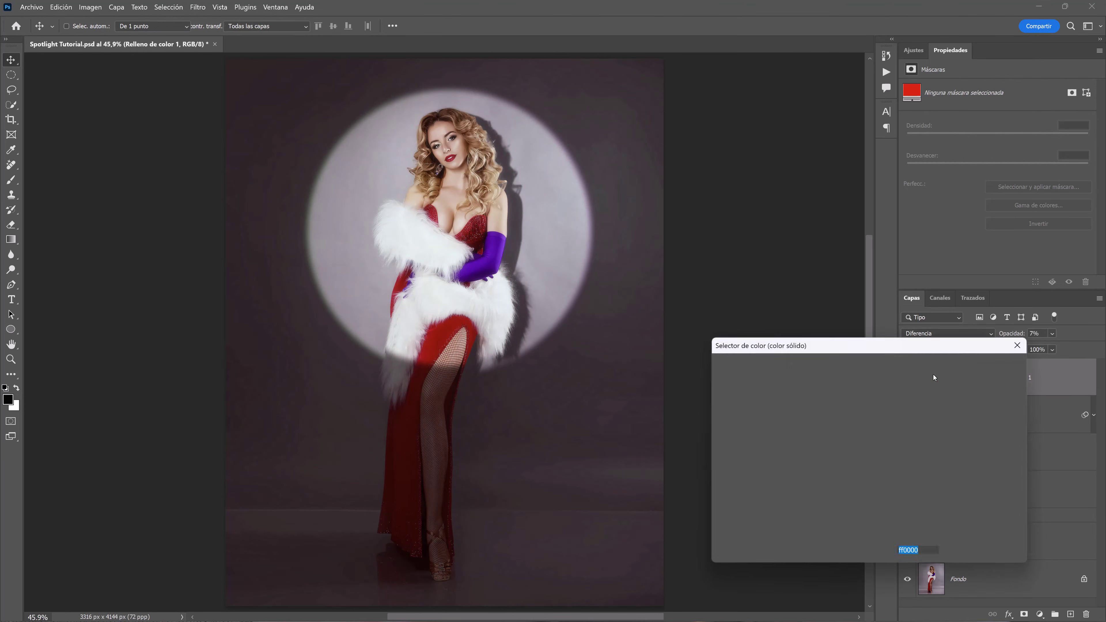
pyautogui.click(876, 407)
pyautogui.moveTo(876, 407); pyautogui.dragTo(875, 409)
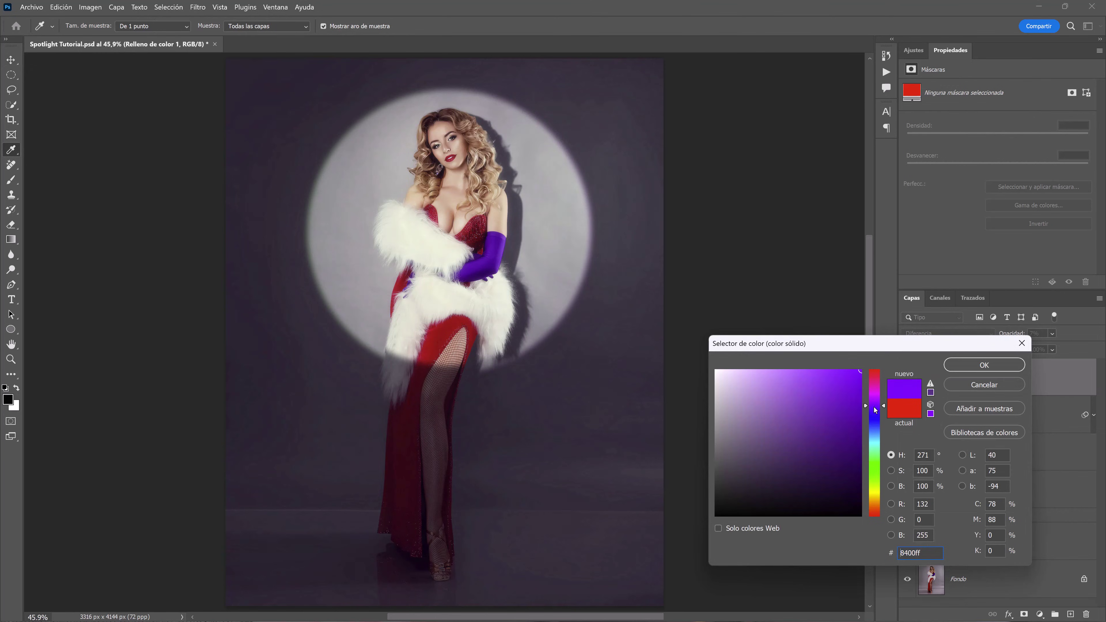
pyautogui.click(968, 370)
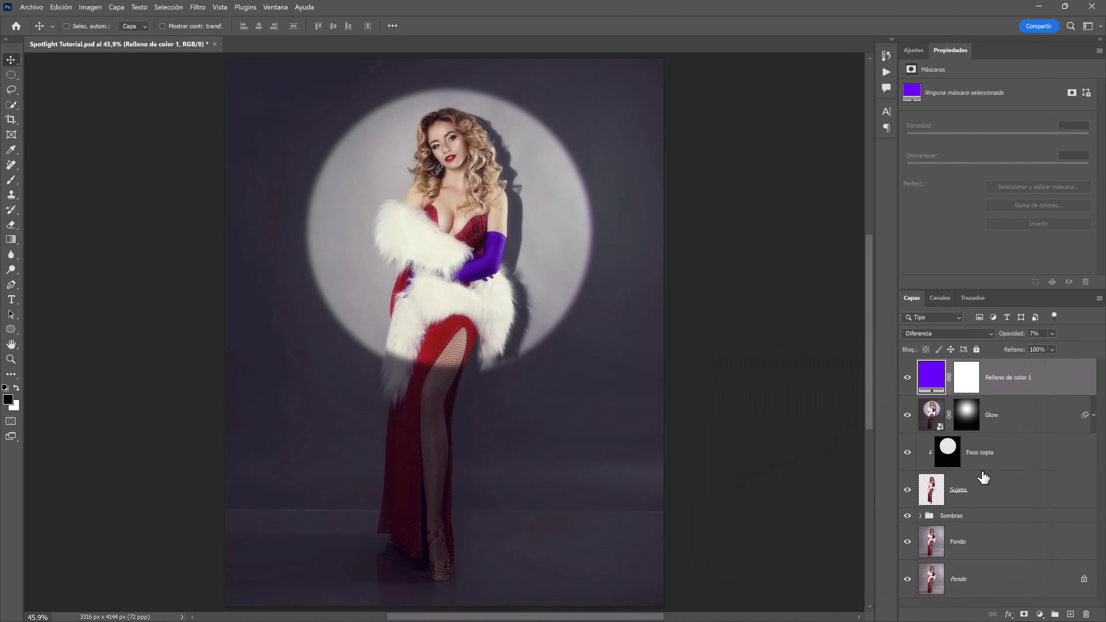
pyautogui.keyDown('shift'); pyautogui.click(996, 541); pyautogui.keyUp('shift')
# Step: Group the selected layers into Grupo 1 and toggle its visibility to compare
pyautogui.hotkey('ctrl', 'g')
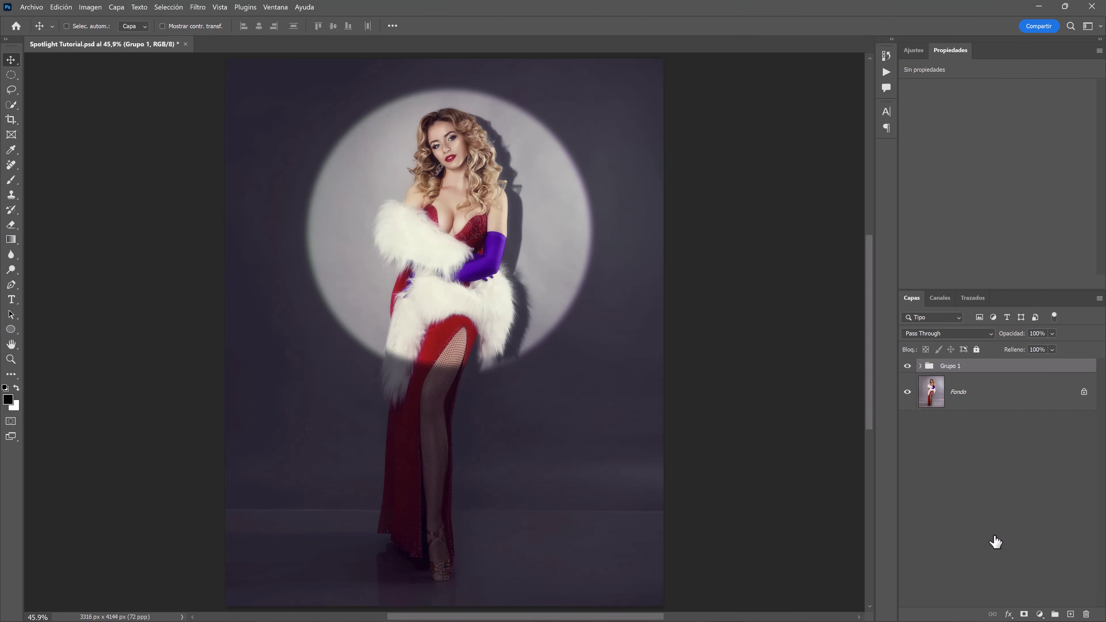
pyautogui.click(908, 366)
pyautogui.click(908, 366)
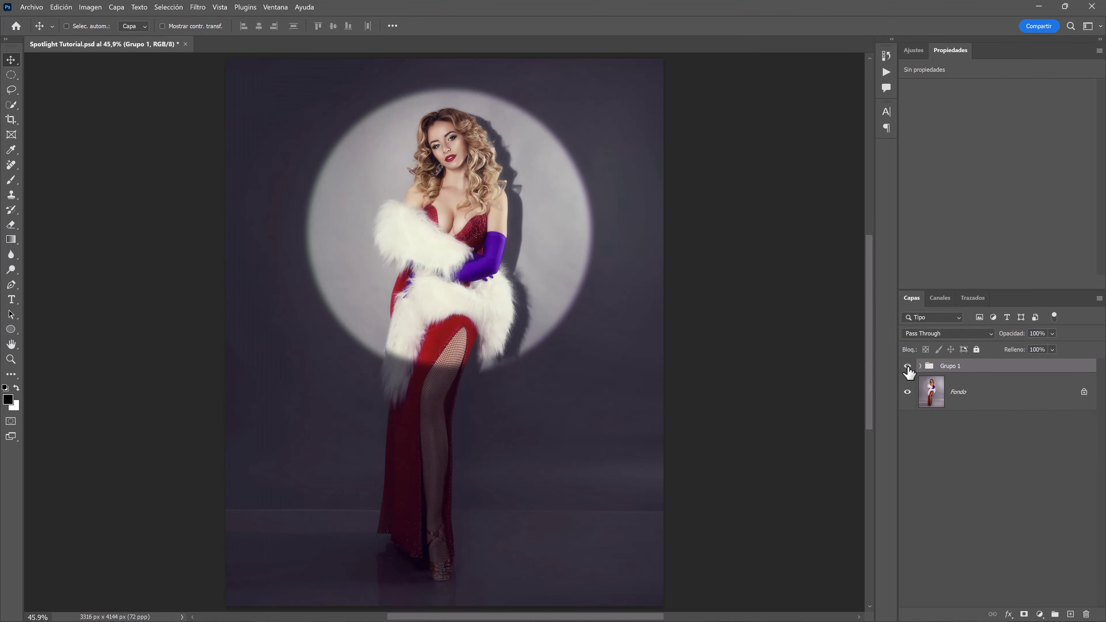